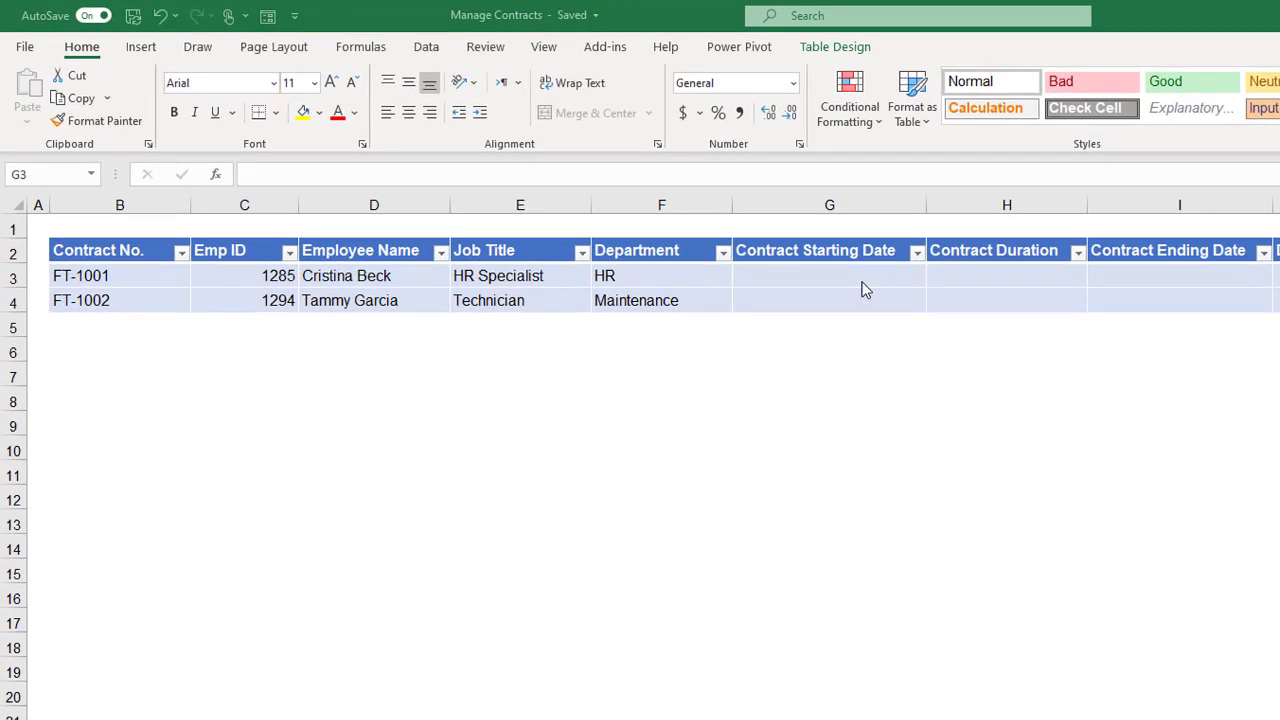
Step: Enter a Contract Starting Date of 4/8/2020 and a Contract Duration of 12 for the contract in row 3
click(765, 249)
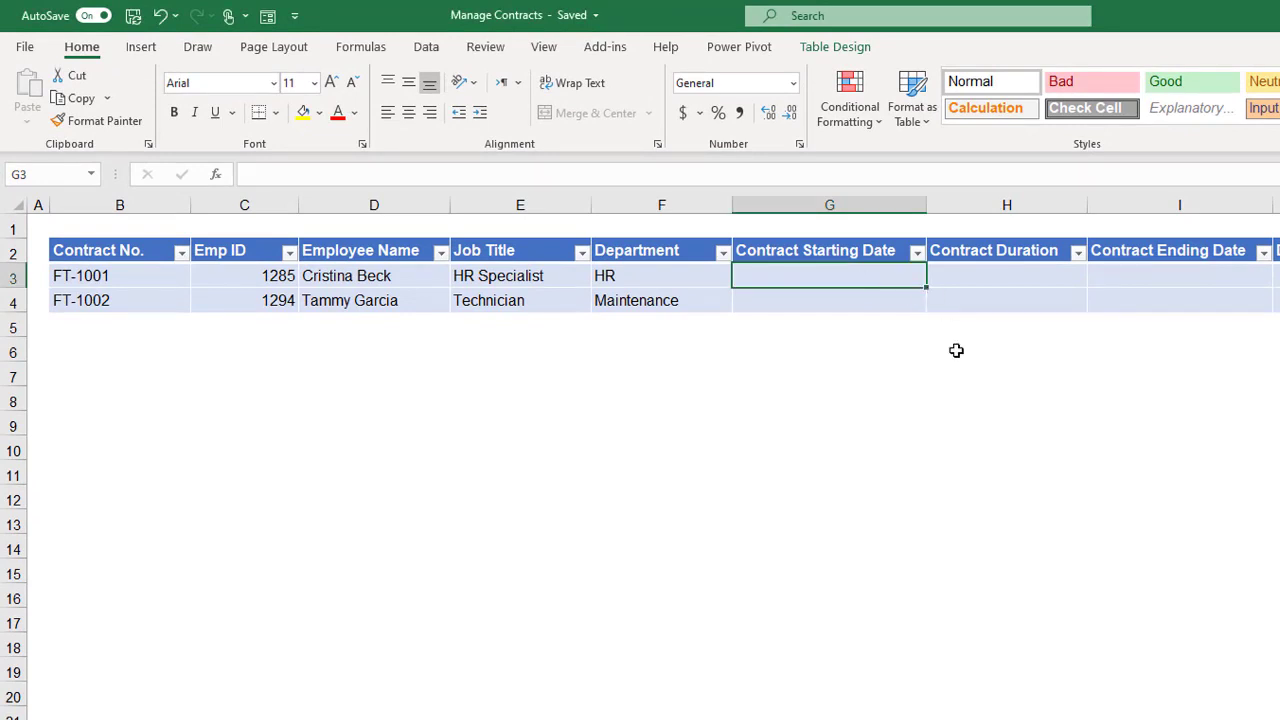
text(4/8)
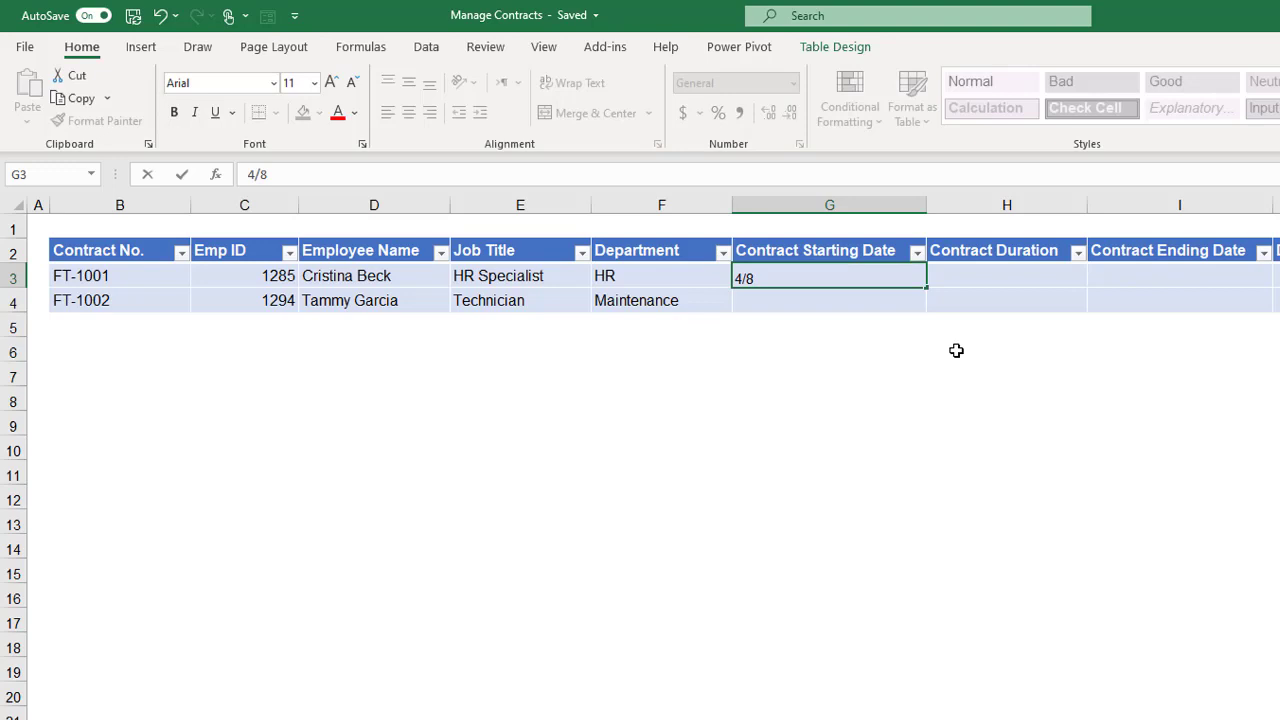
text(/2020)
key(Tab)
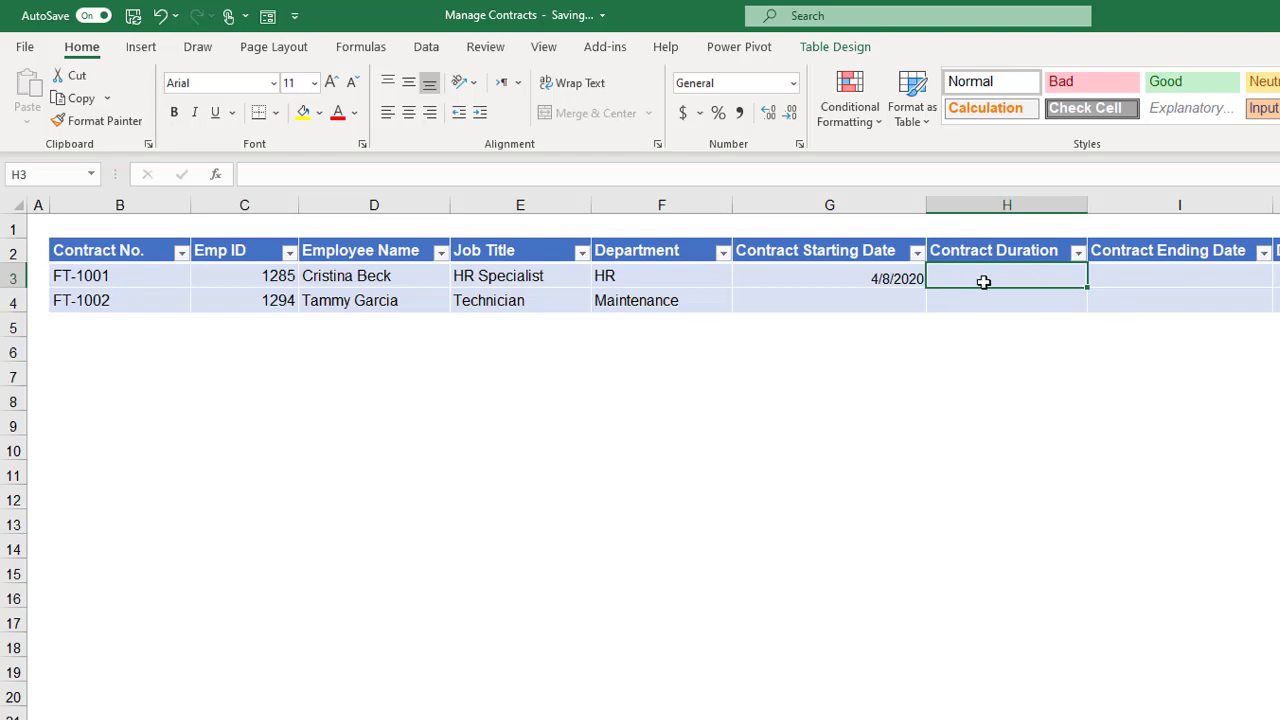
text(12)
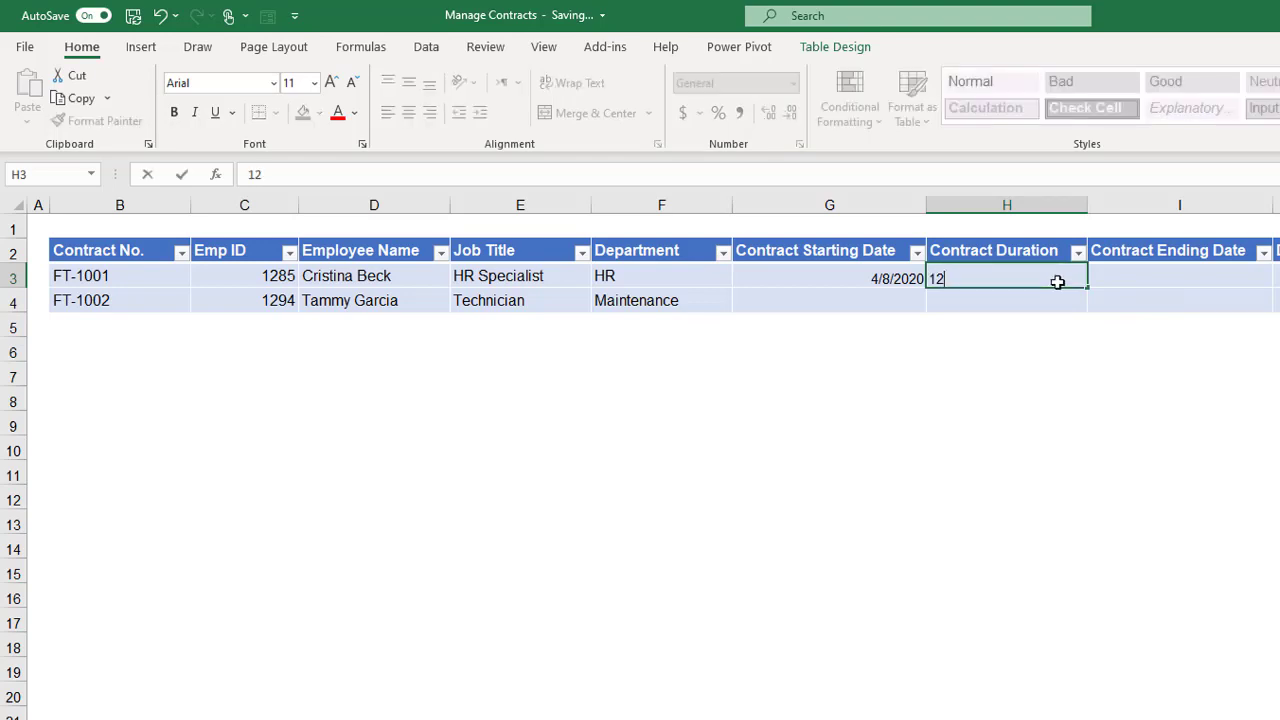
key(Tab)
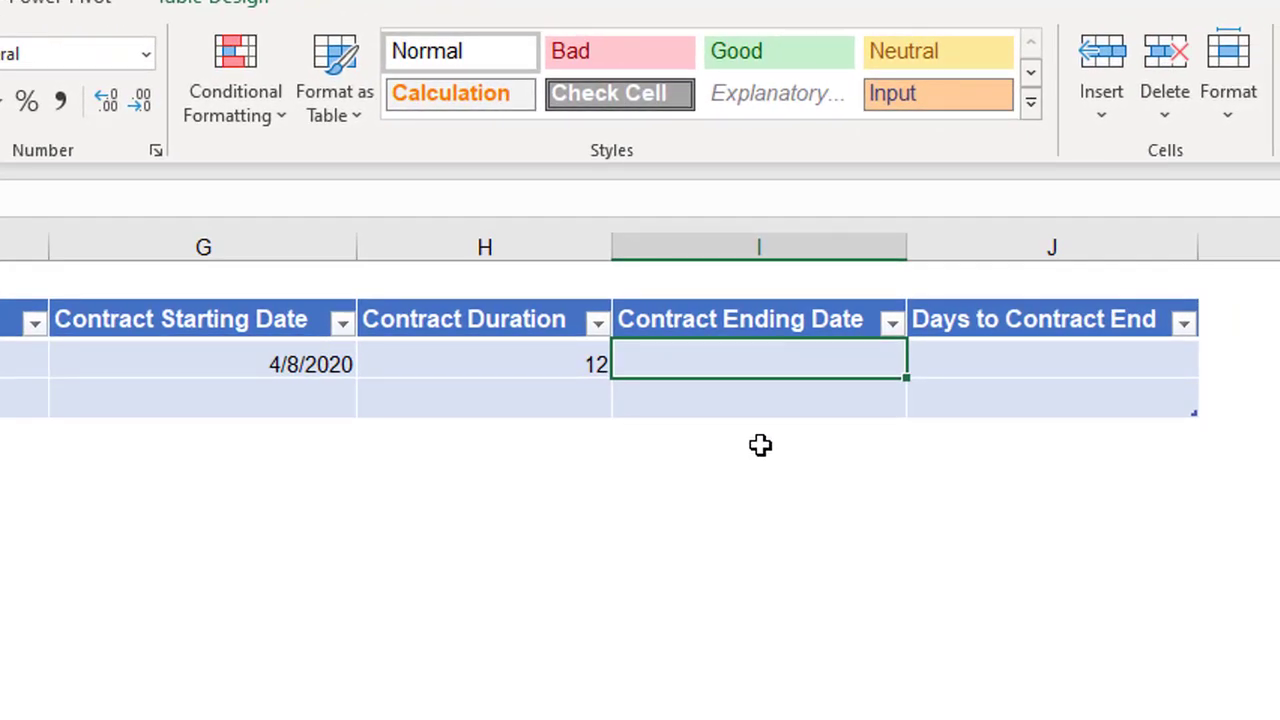
Step: Calculate the Contract Ending Date in I3 with EDATE, using the row's Contract Starting Date and Contract Duration
text(=ed)
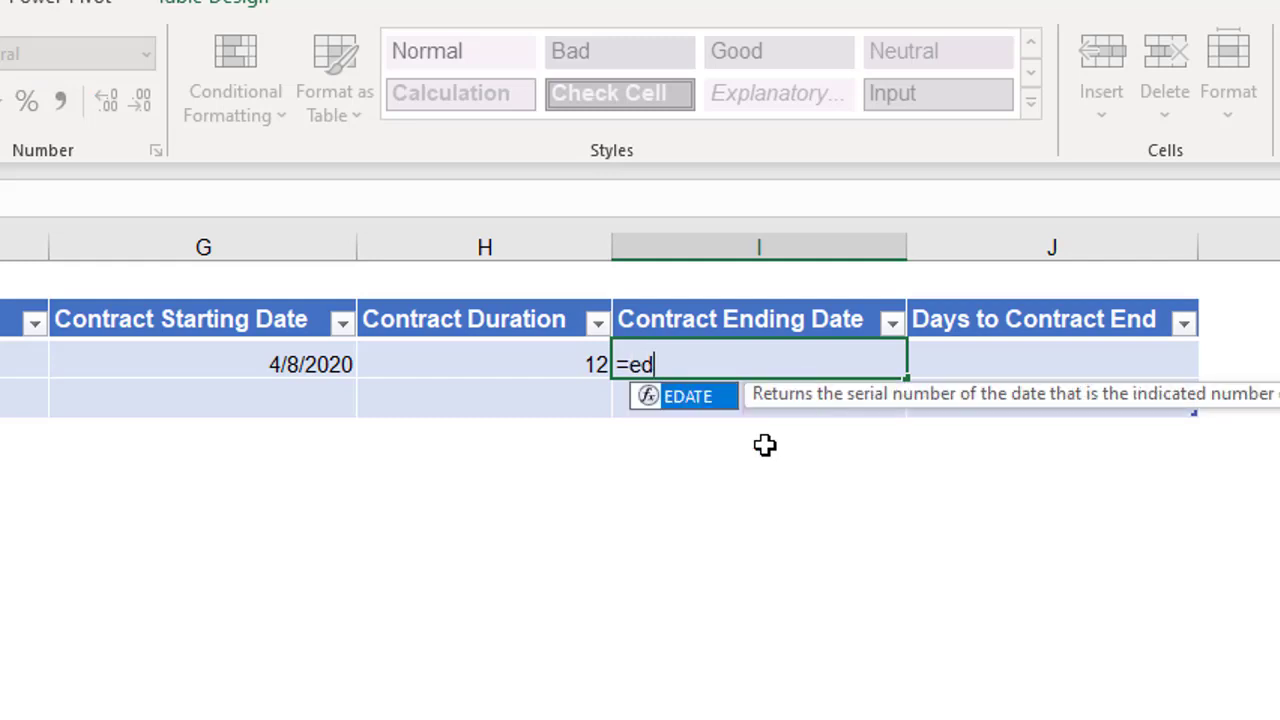
click(765, 445)
key(Tab)
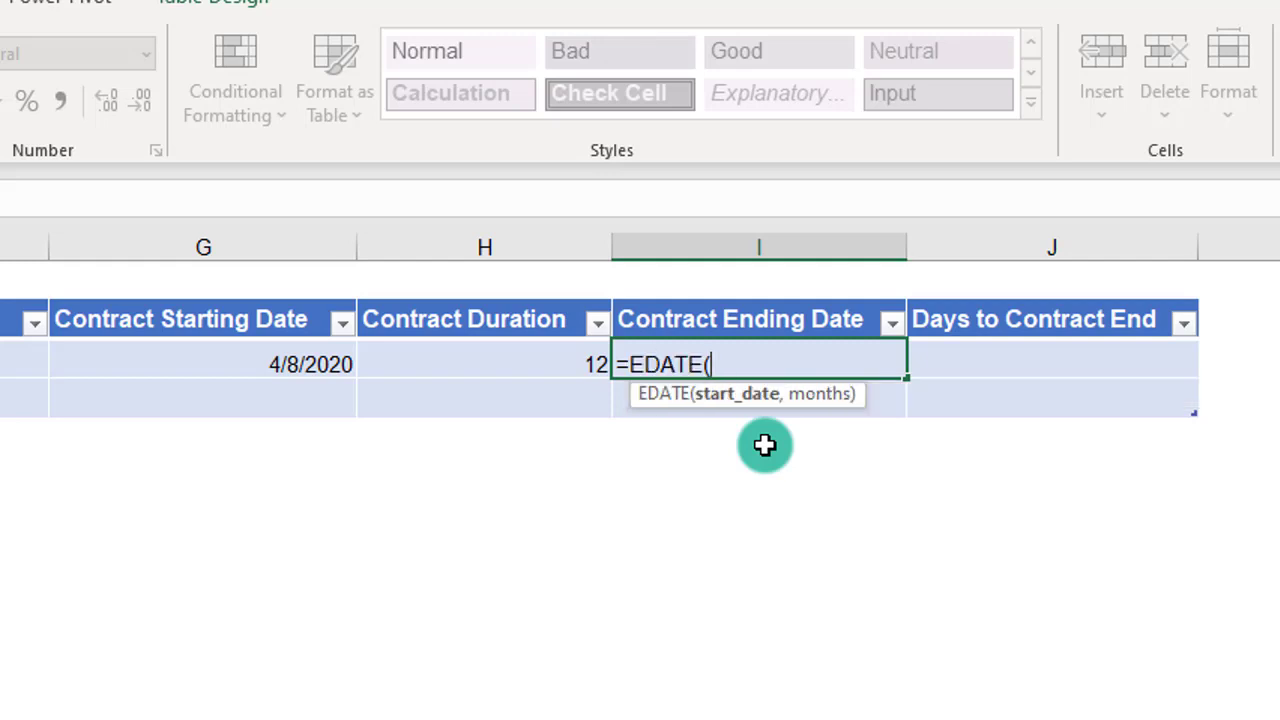
click(221, 365)
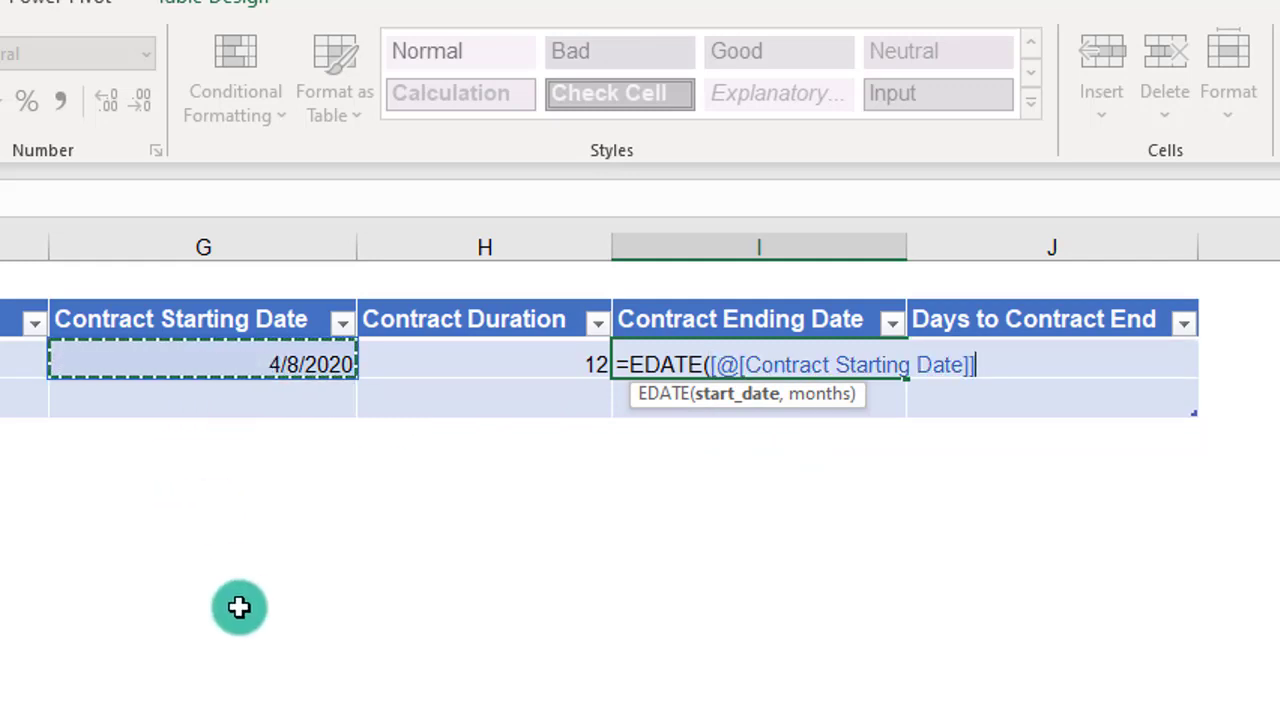
text(,)
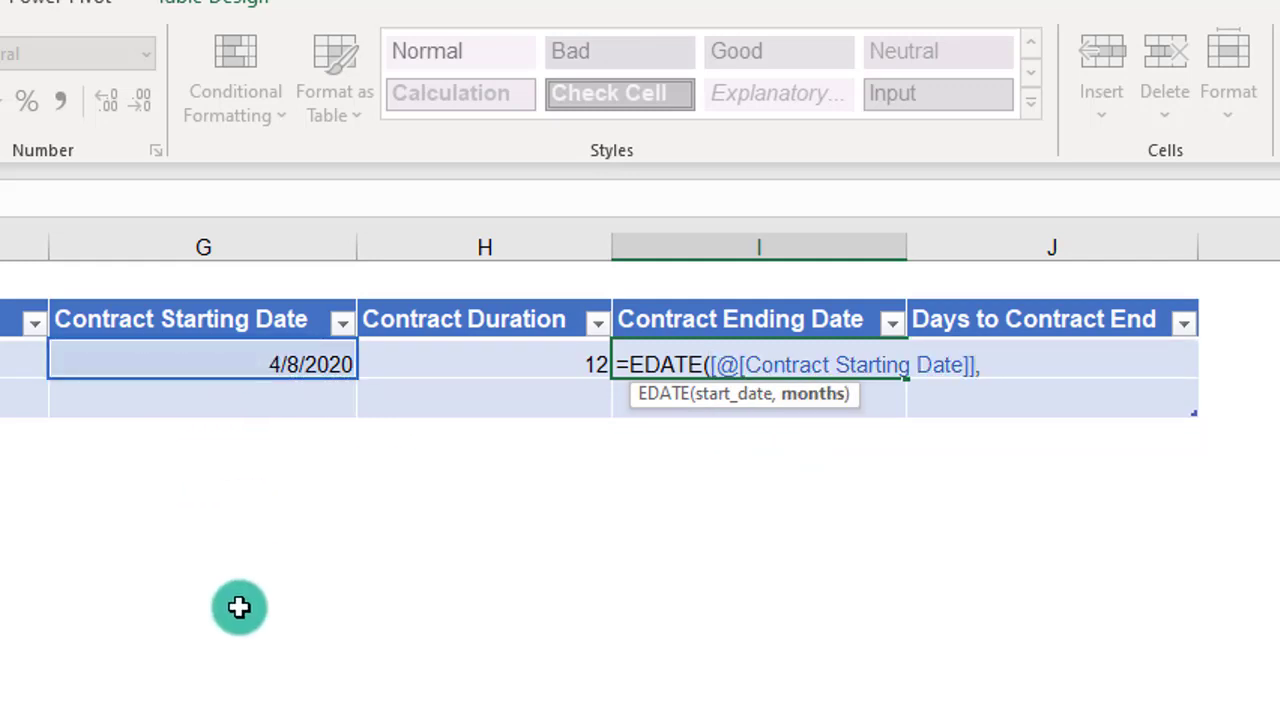
click(518, 358)
text())
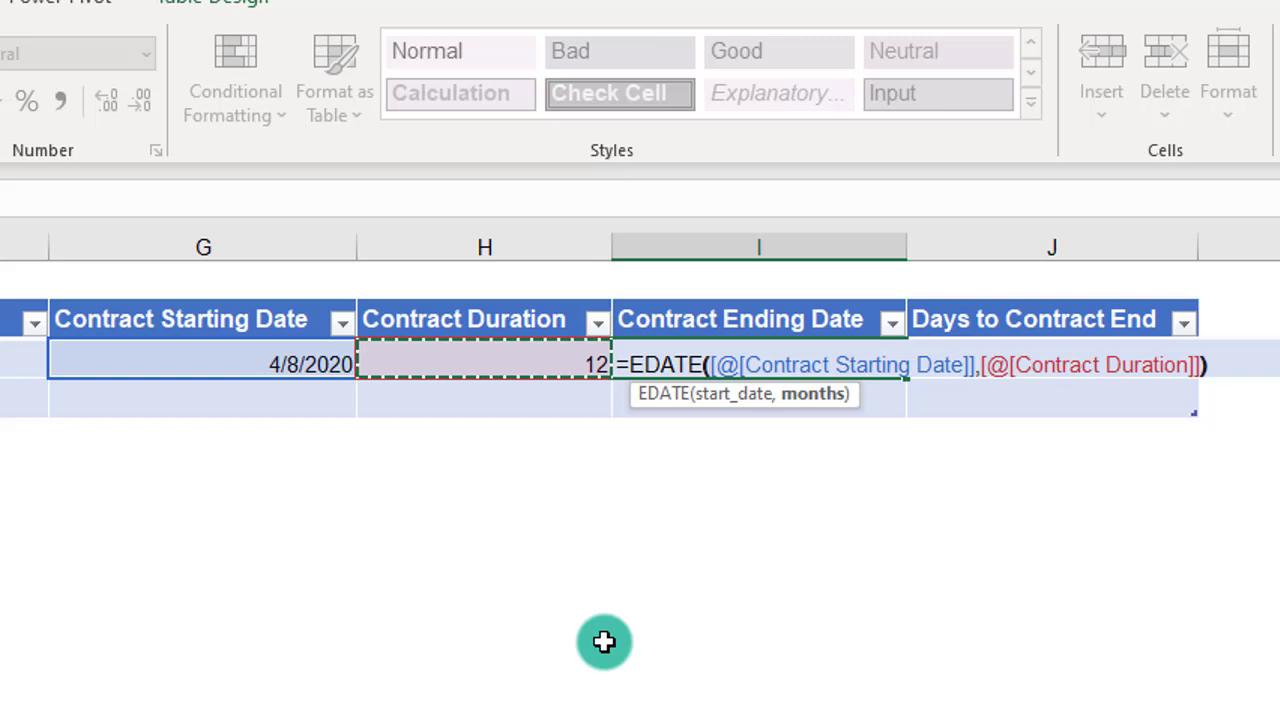
key(Return)
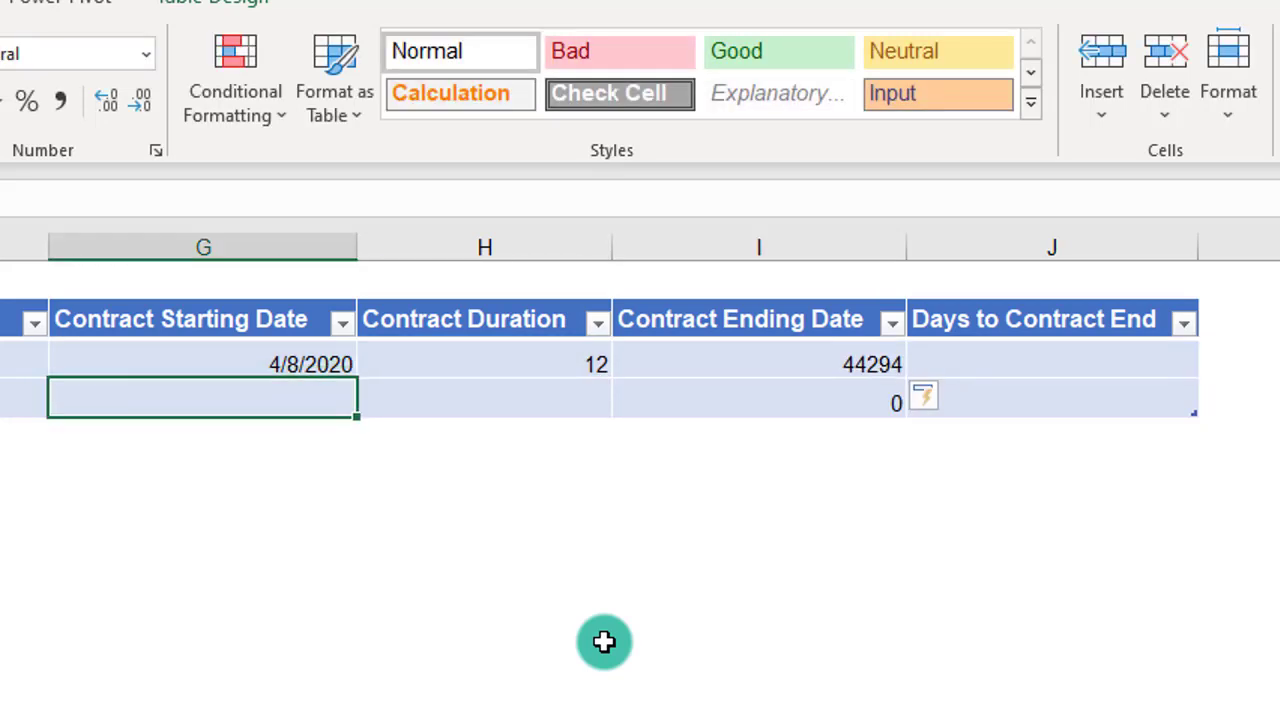
Step: Format the Contract Ending Date in I3 as Short Date
click(755, 365)
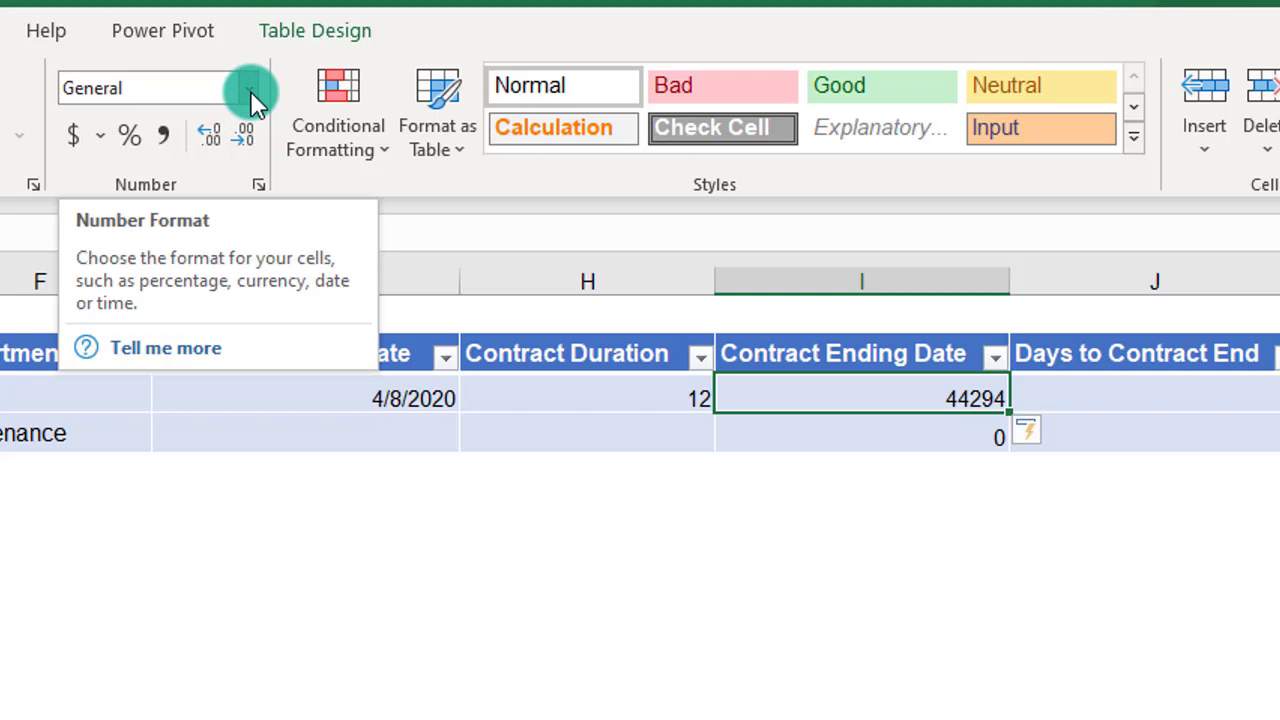
click(250, 90)
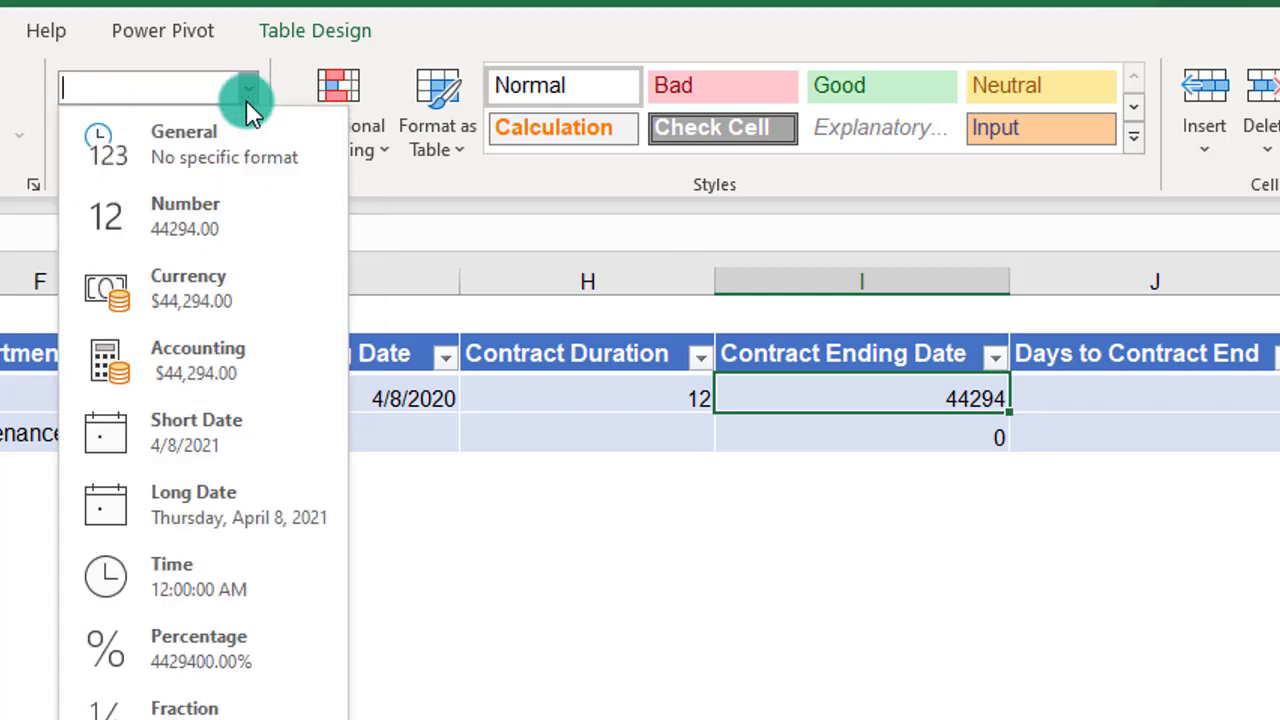
click(175, 442)
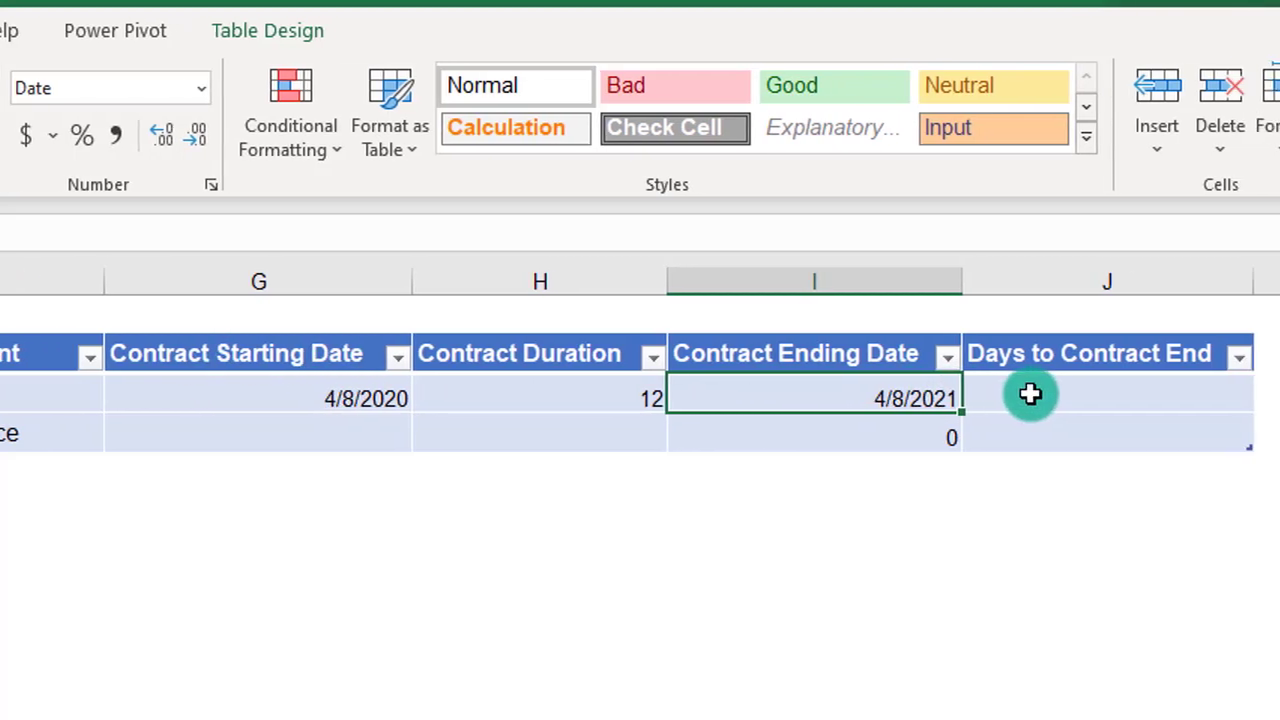
Step: Calculate Days to Contract End in J3 by subtracting TODAY() from the row's Contract Ending Date
click(1078, 396)
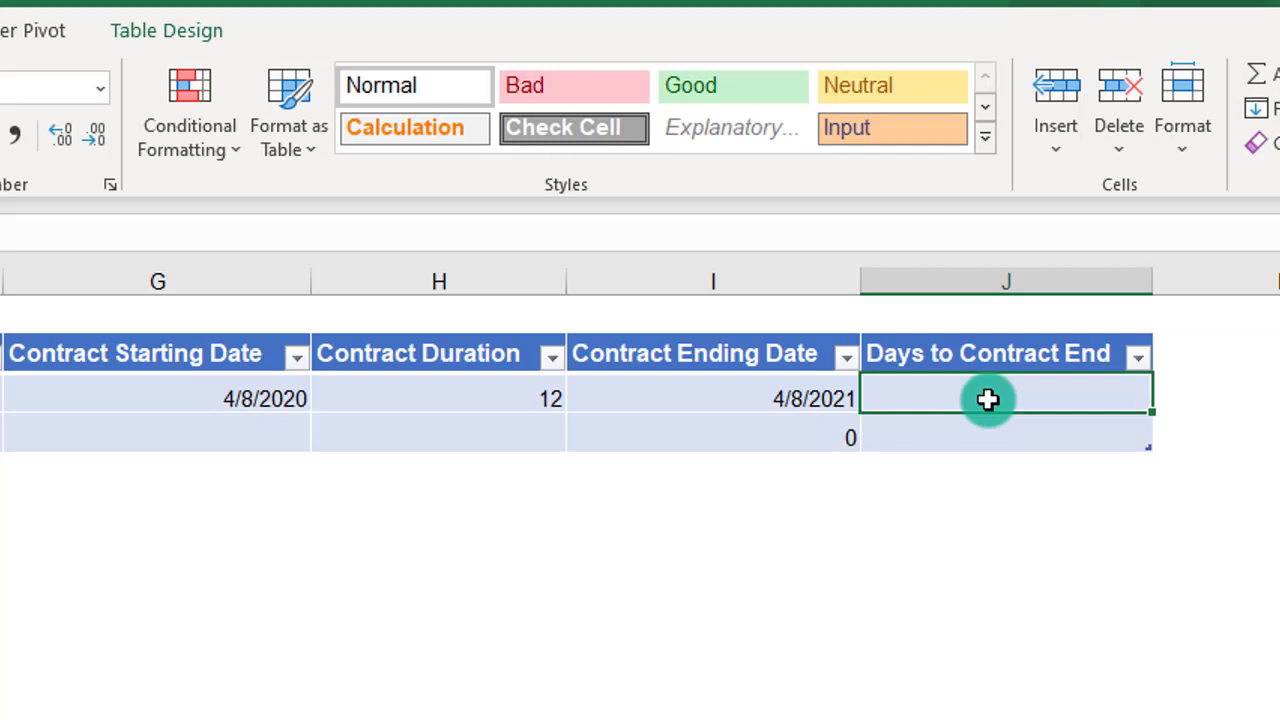
text(=)
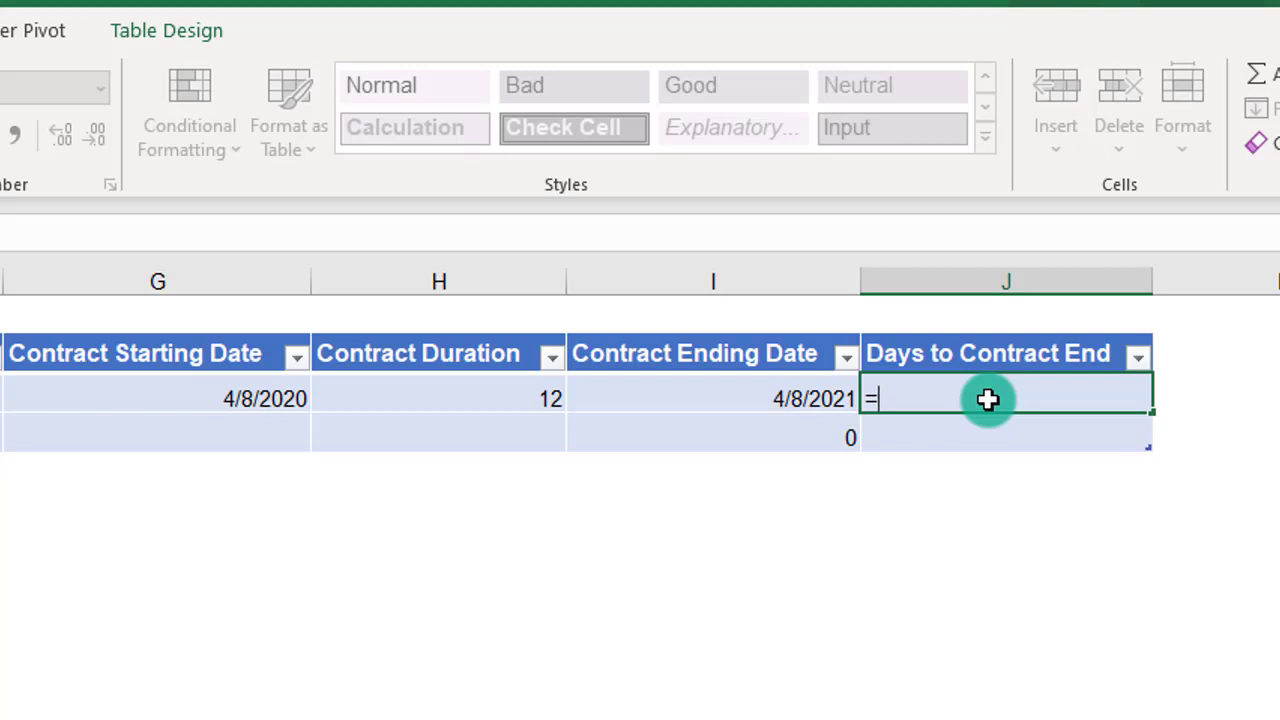
click(743, 398)
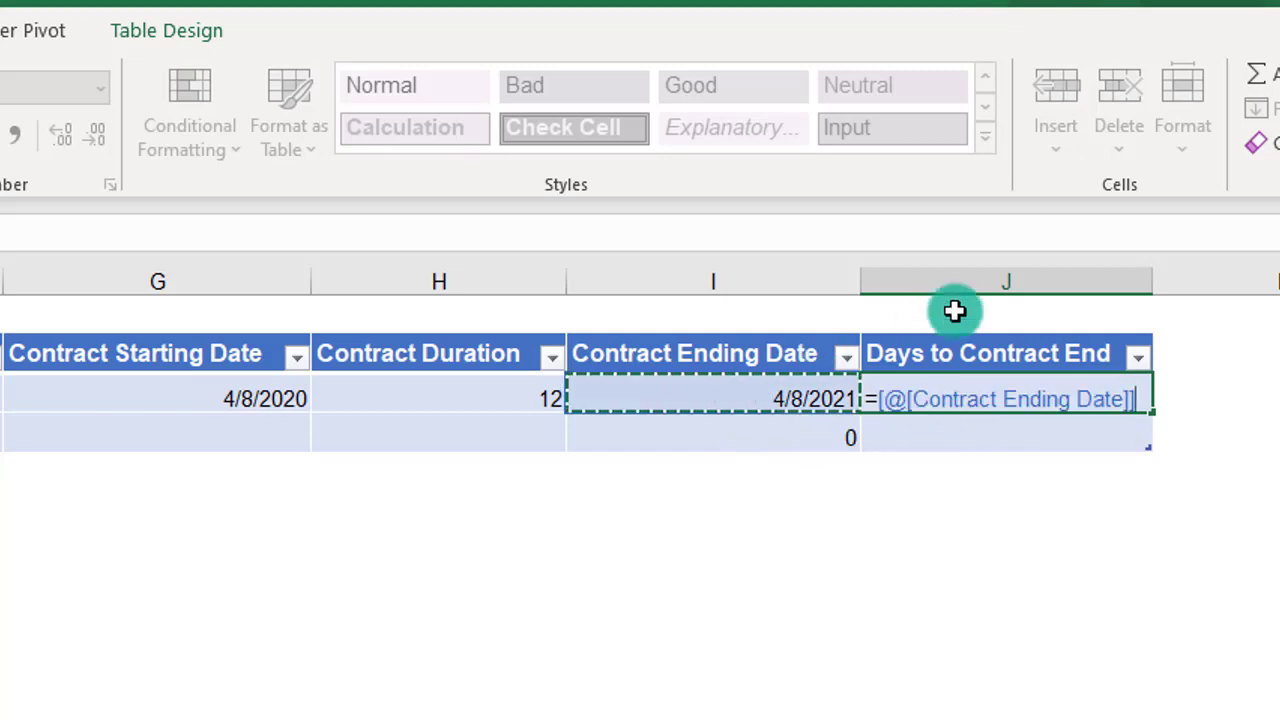
text(-today)
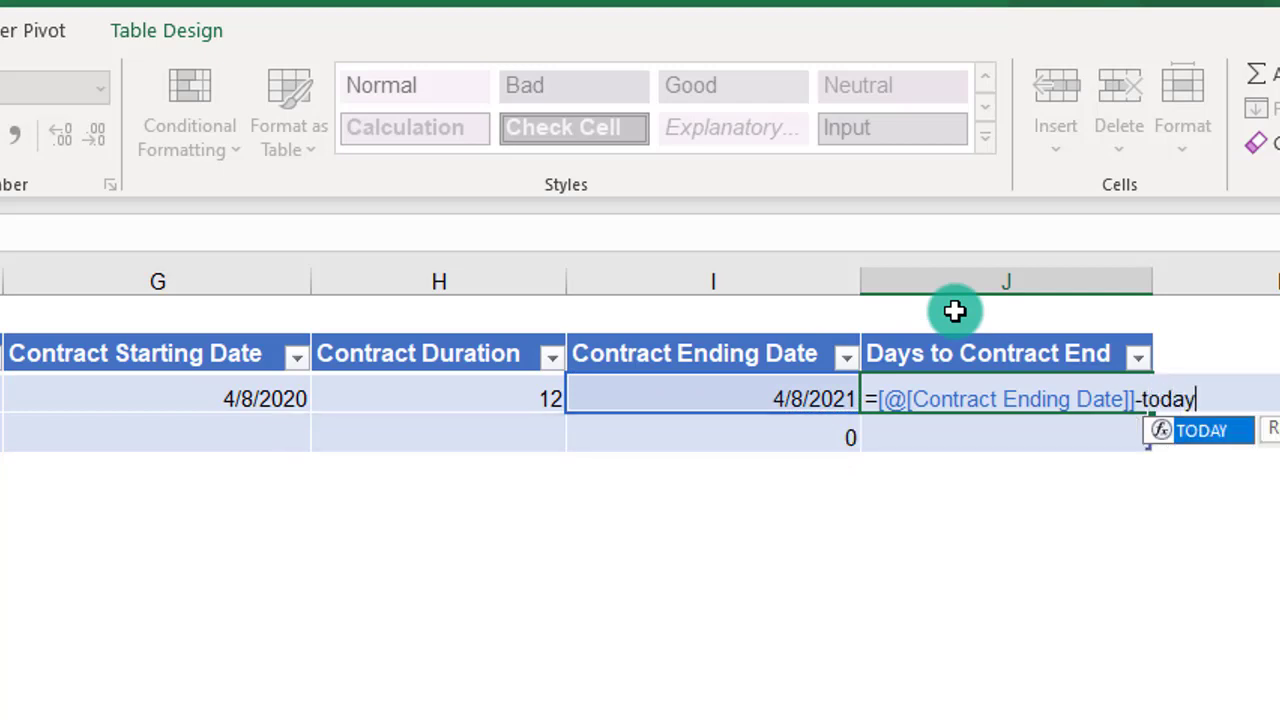
key(Tab)
key(Return)
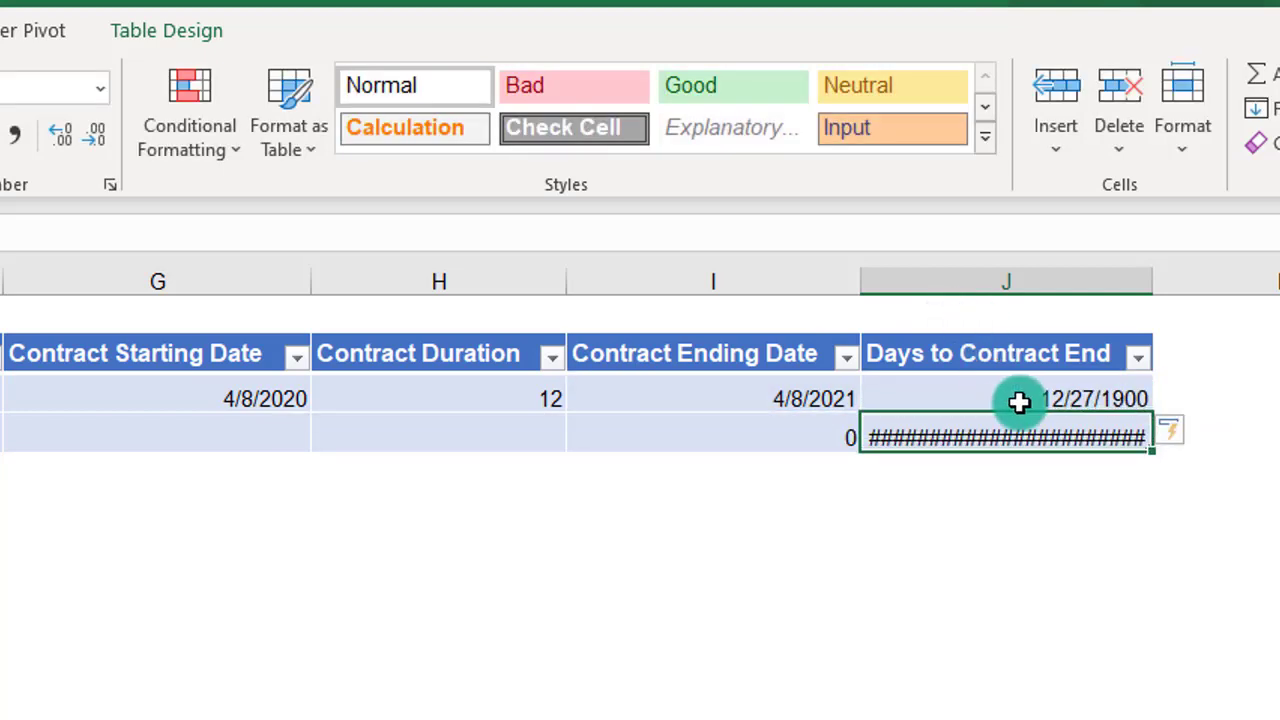
Step: Set the number format of both Days to Contract End cells, J3 and J4, to General
click(1020, 400)
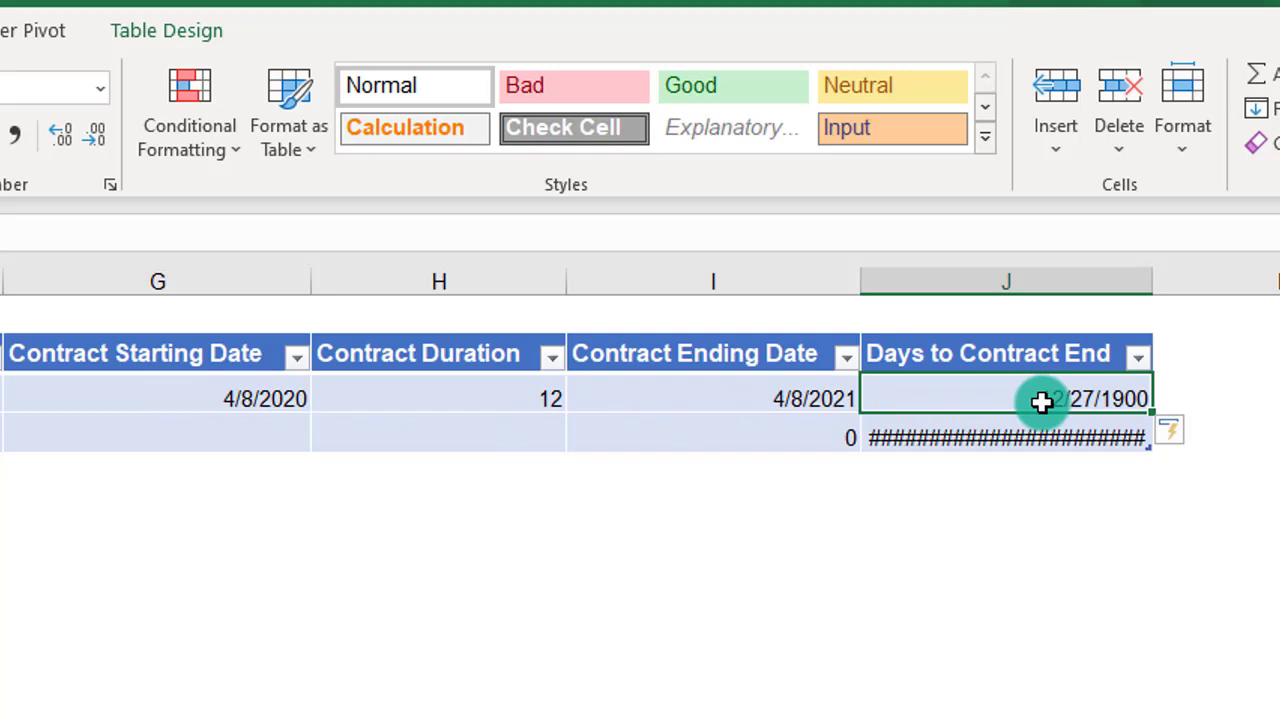
key(shift+Down)
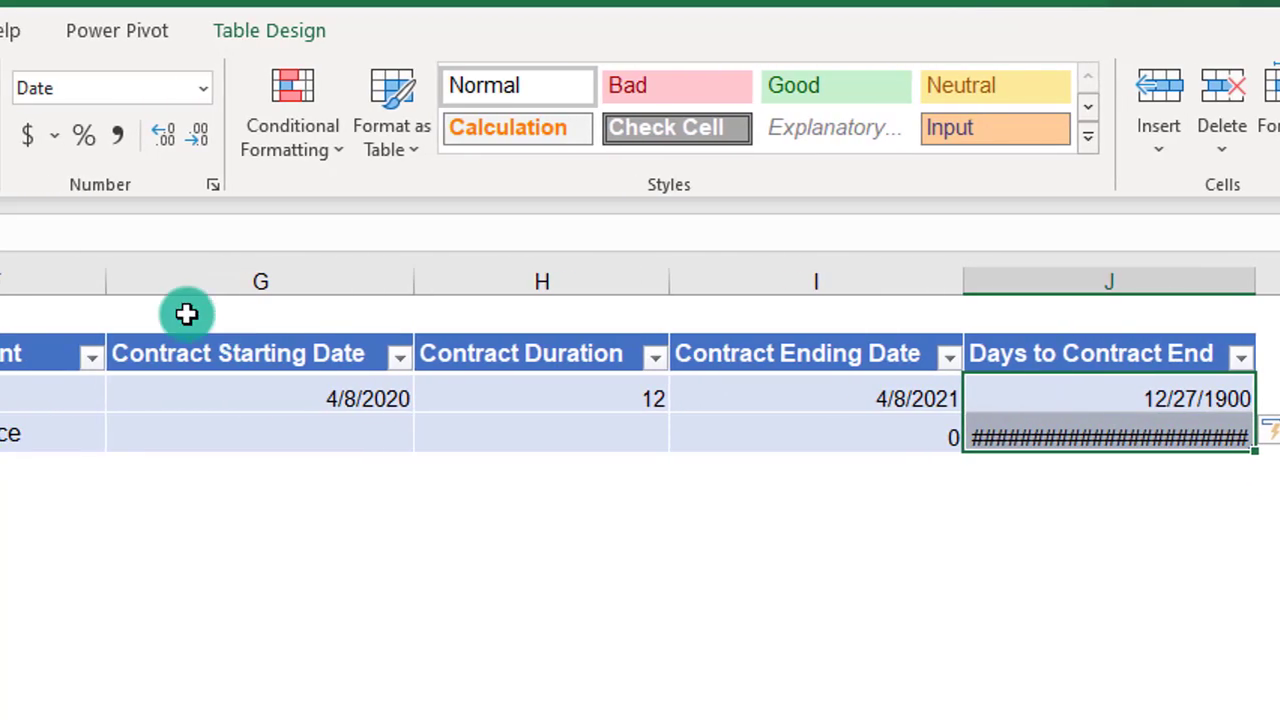
click(205, 90)
click(190, 140)
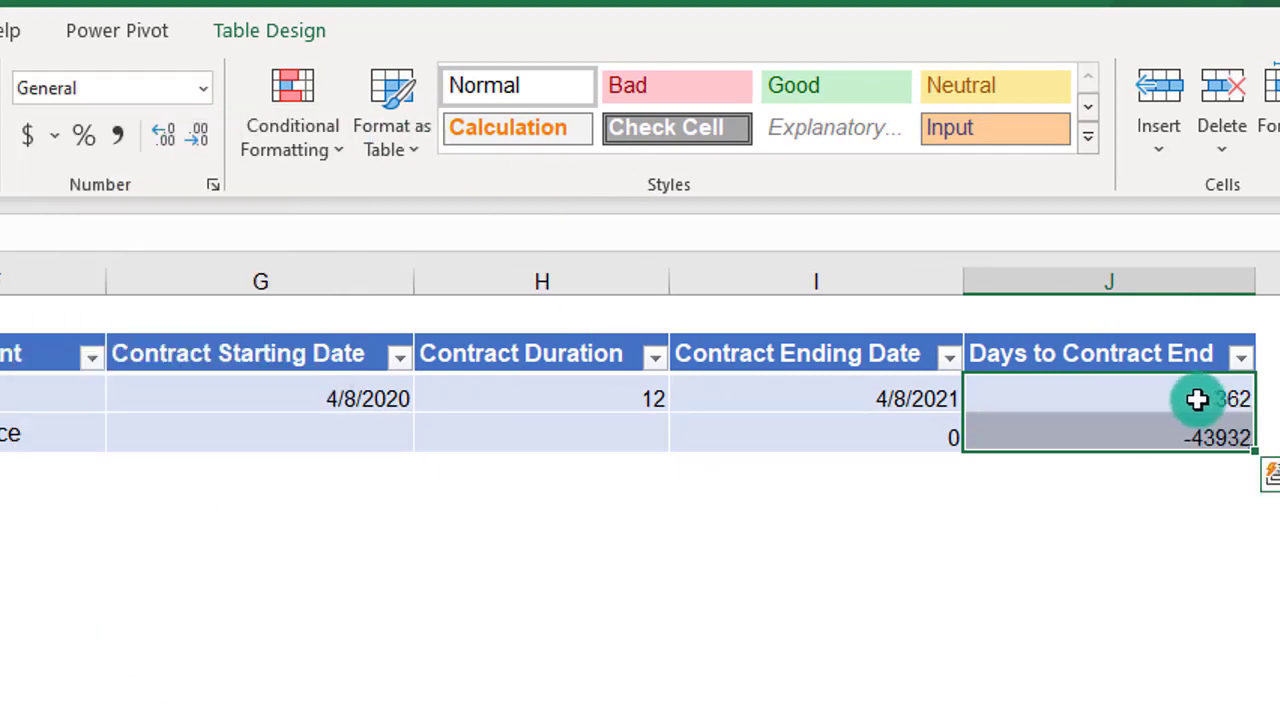
click(1165, 400)
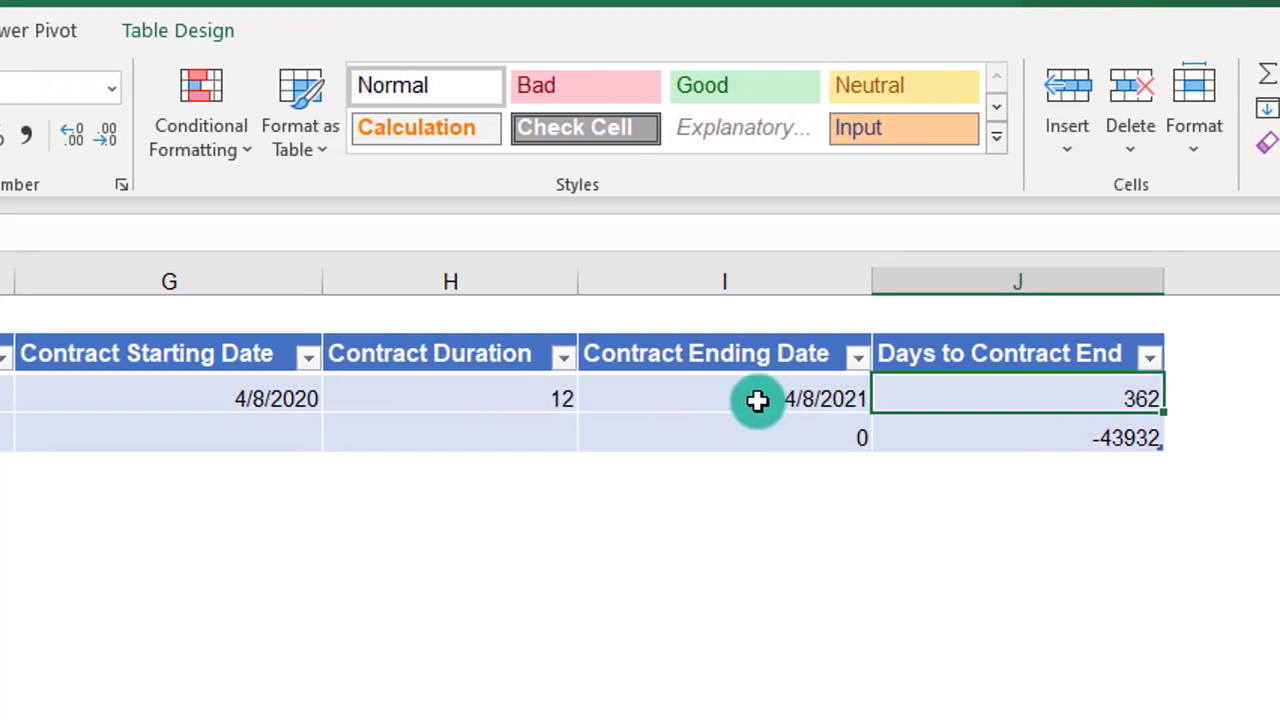
Step: Replace the Contract Ending Date formula in I3 with EOMONTH, using the row's Contract Starting Date and Contract Duration
click(690, 390)
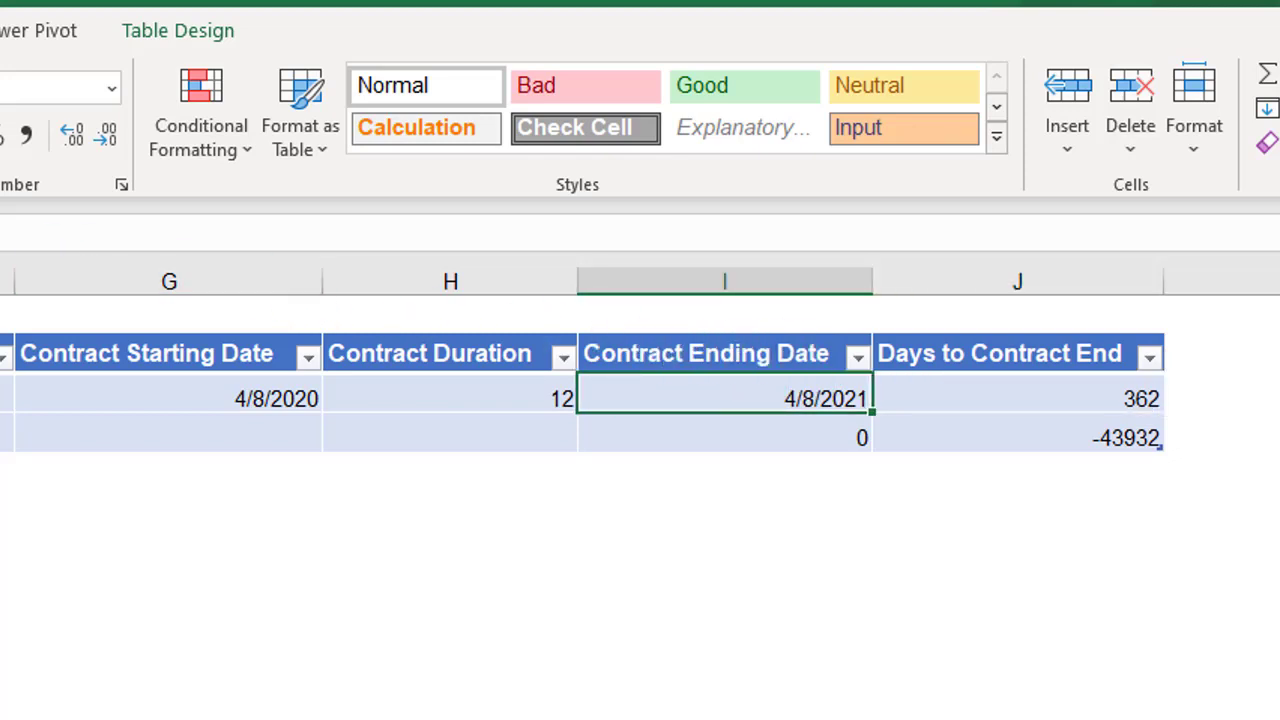
key(F2)
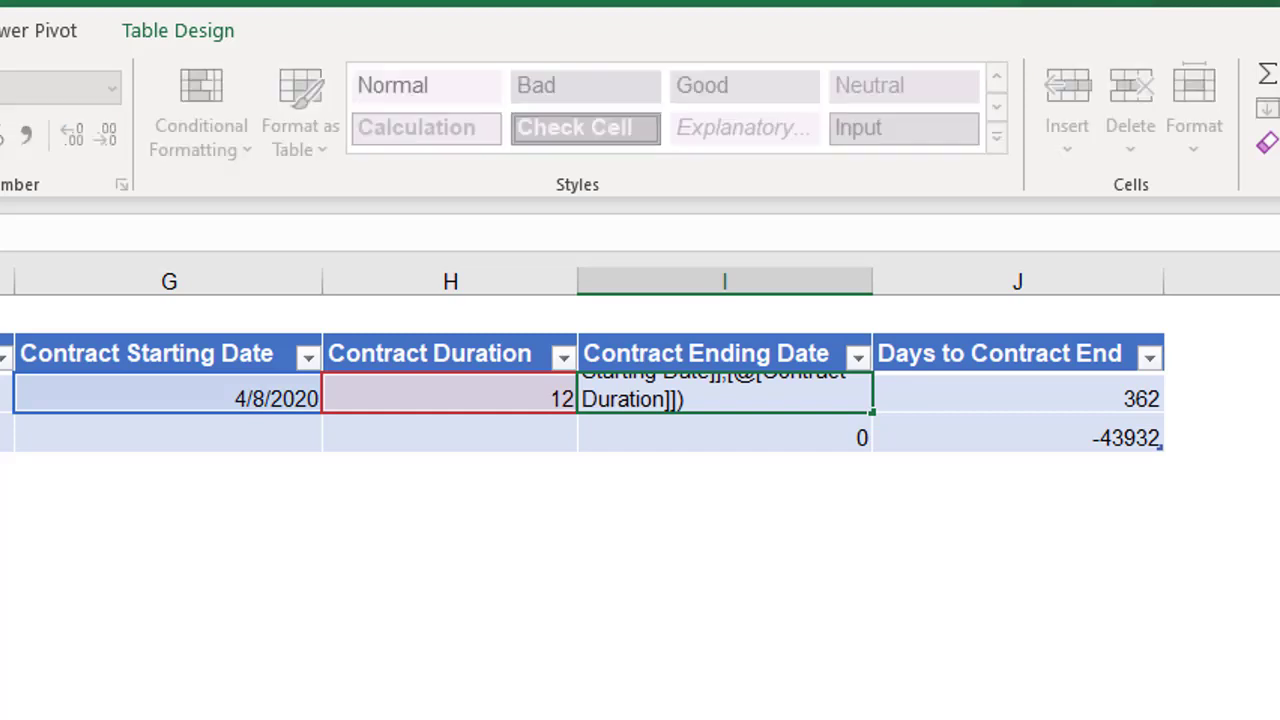
key(Escape)
text(=eo)
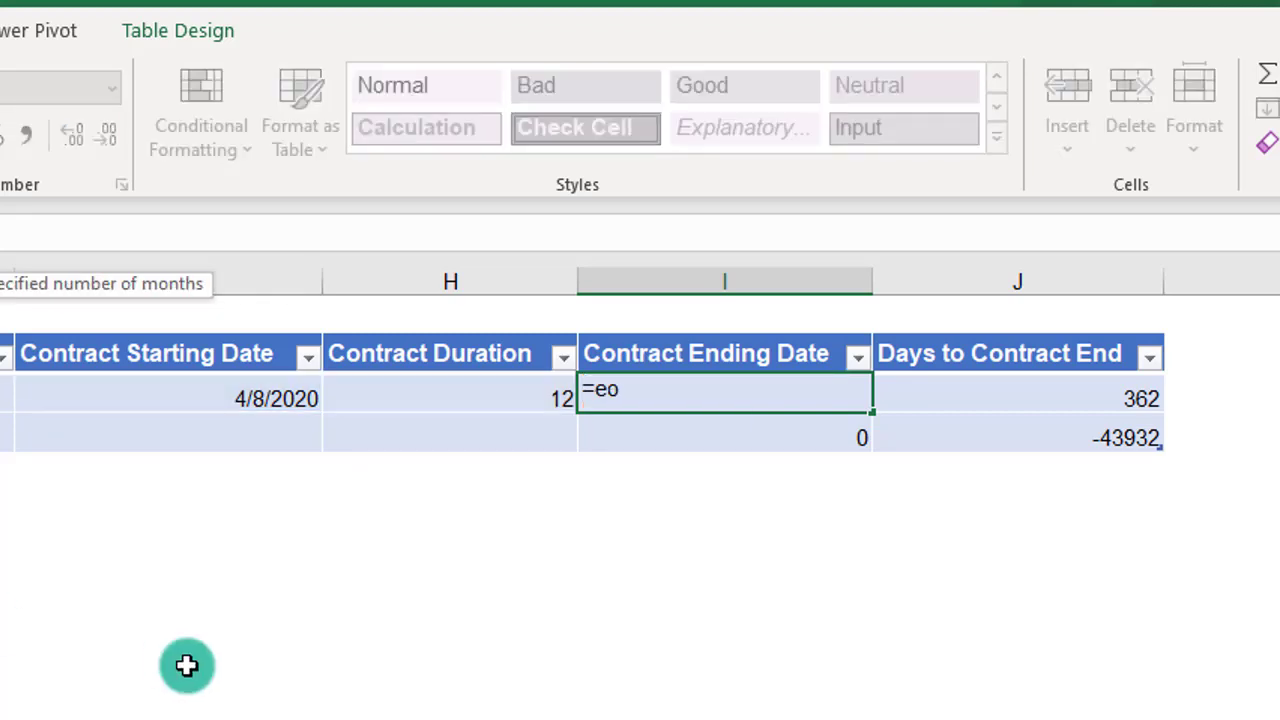
key(Tab)
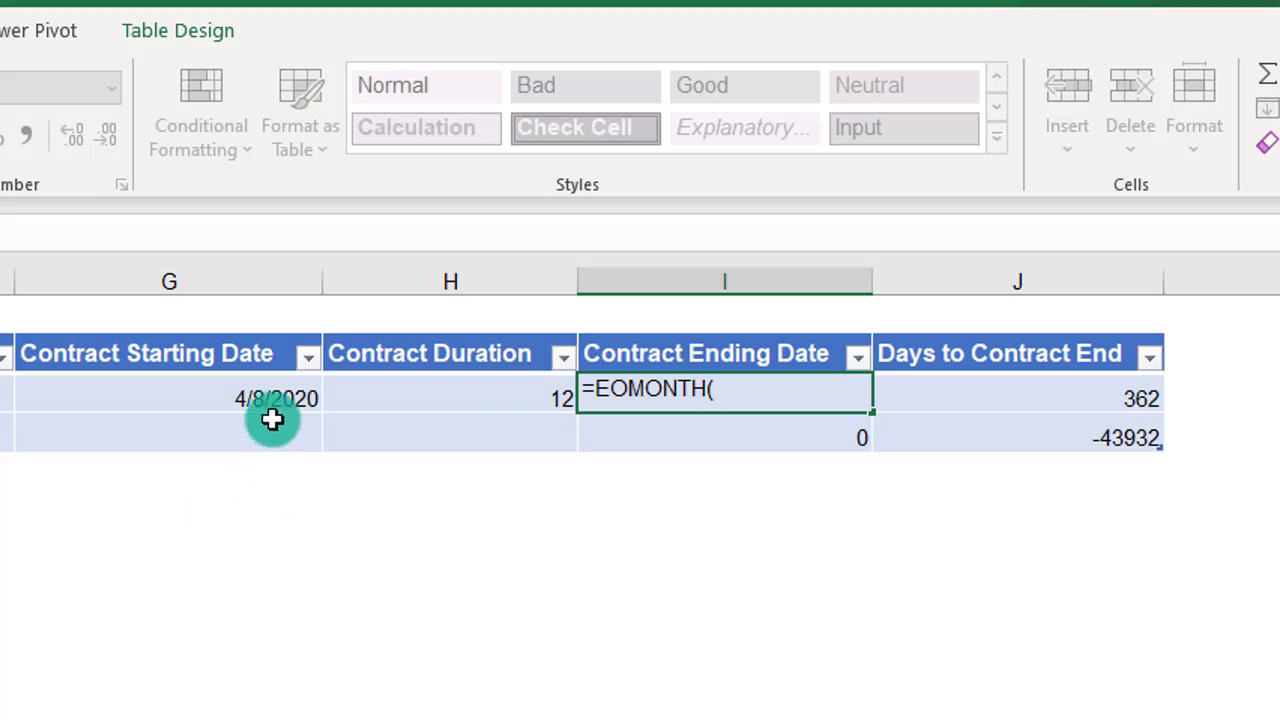
click(165, 388)
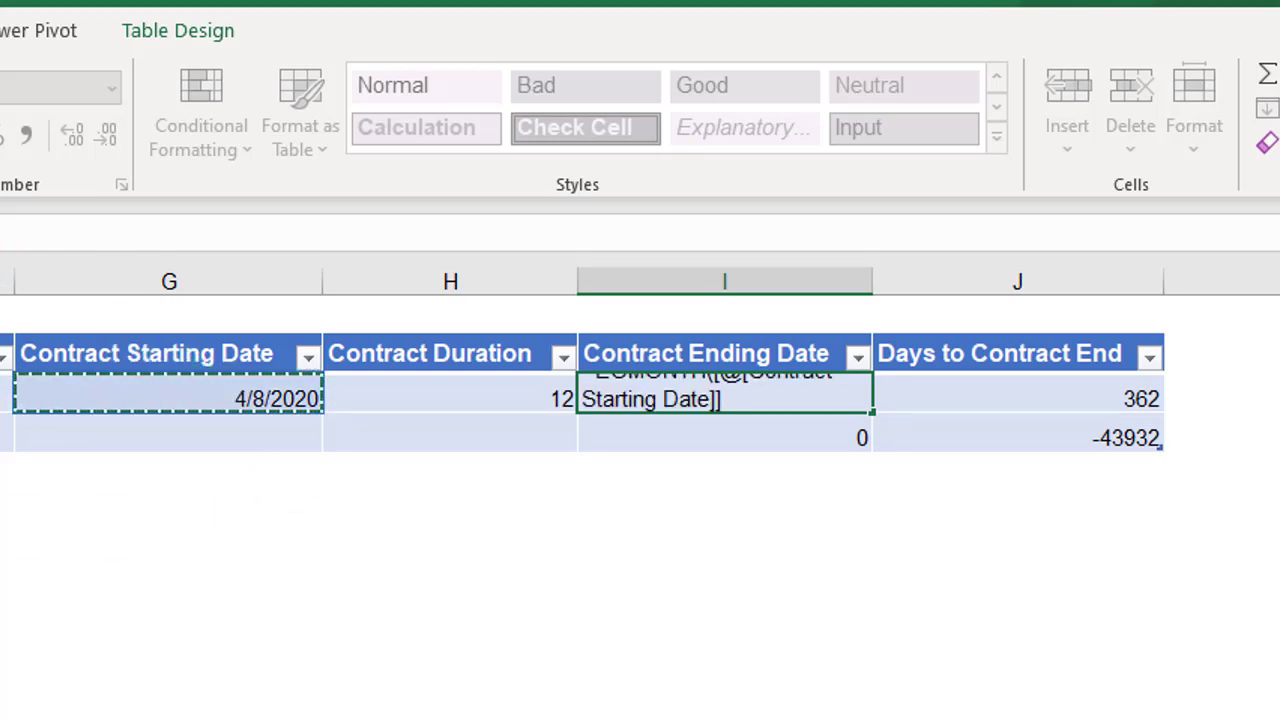
text(,)
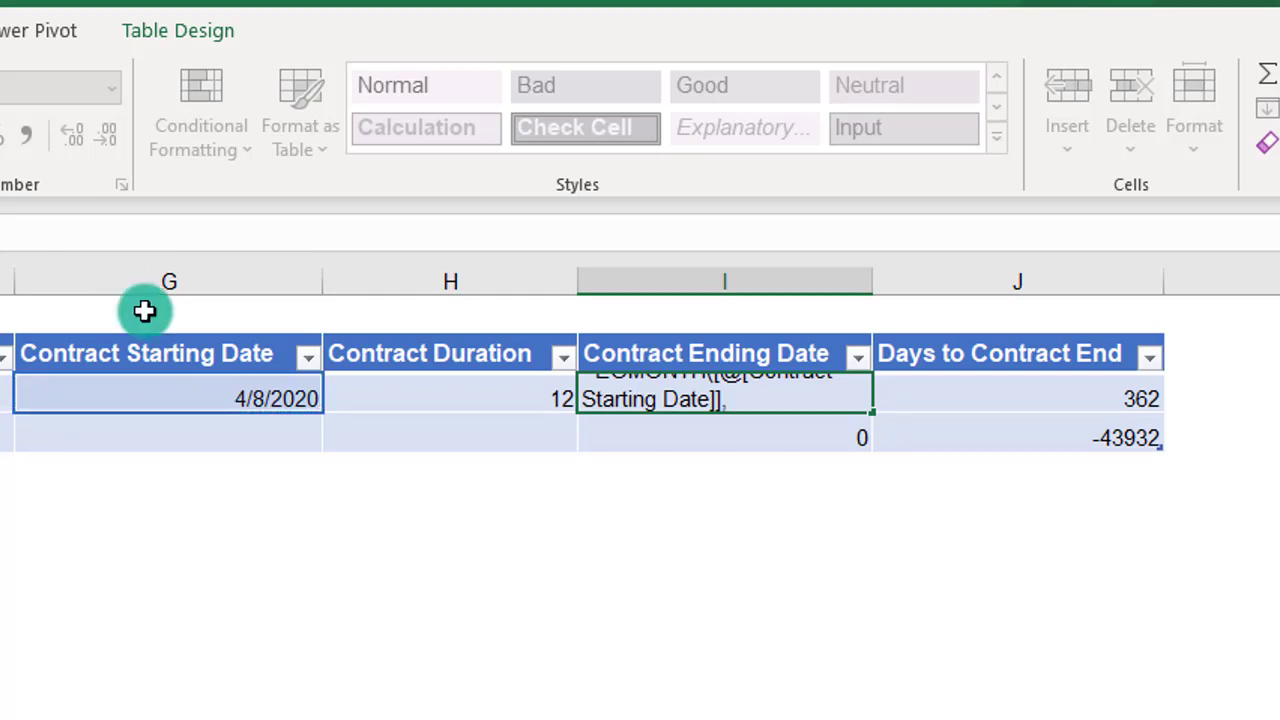
click(437, 390)
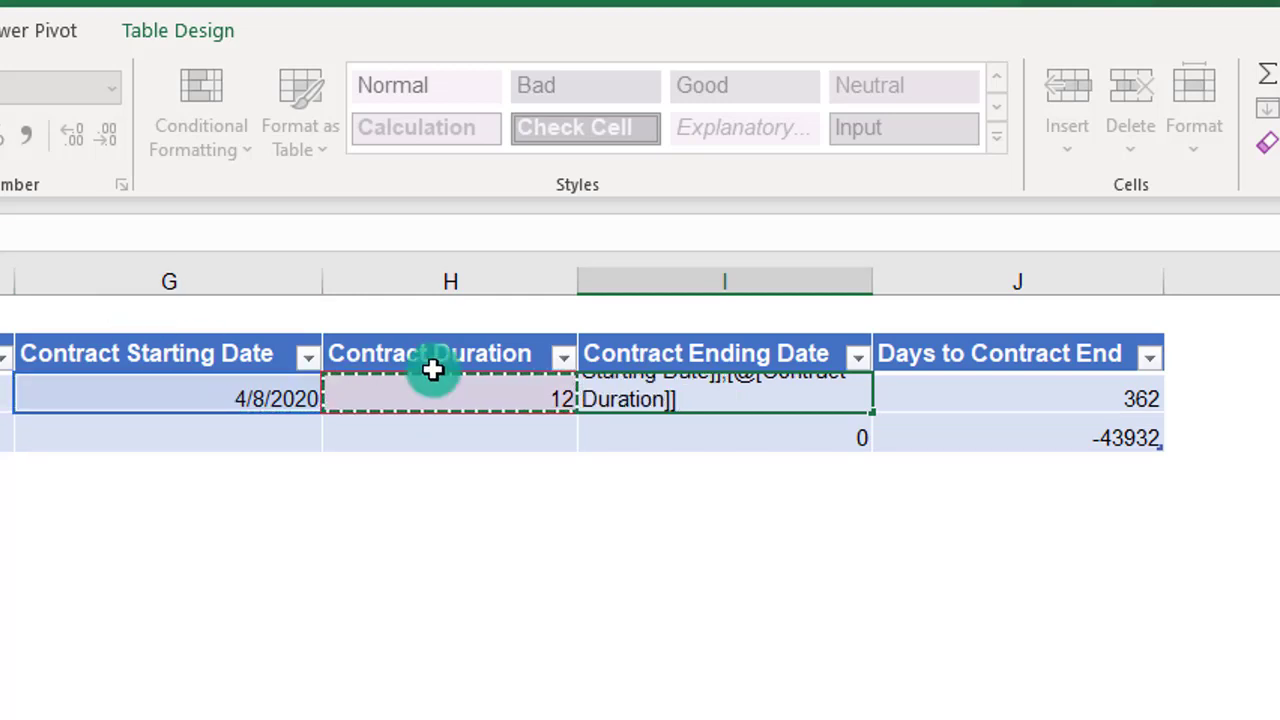
text())
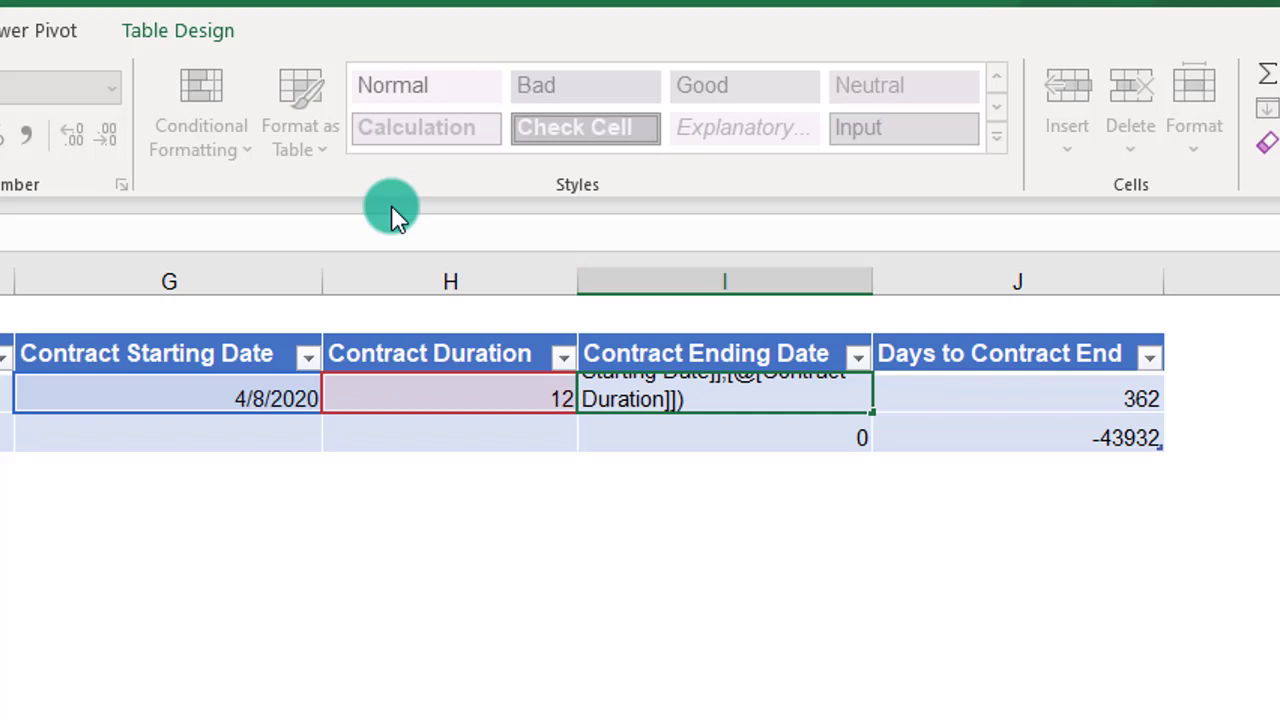
key(Return)
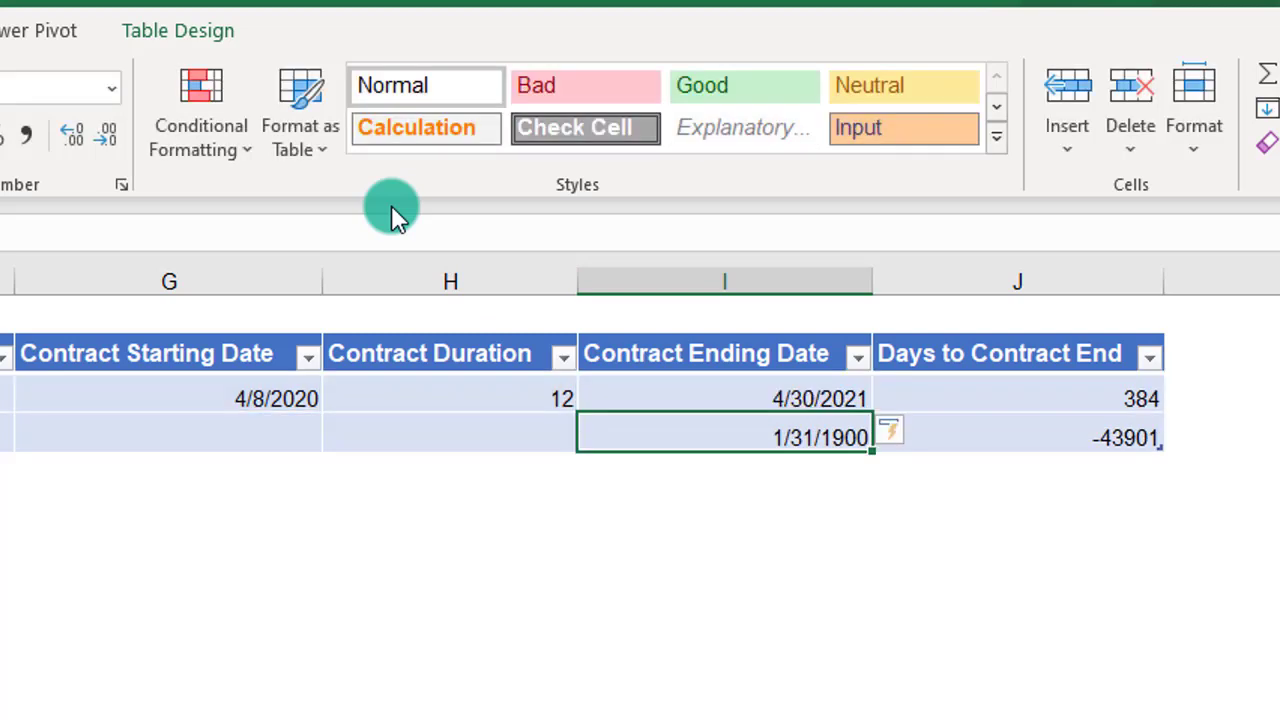
Step: Enter 4/3/2019 as the Contract Starting Date in G4 and 12 as the Contract Duration in H4
click(704, 399)
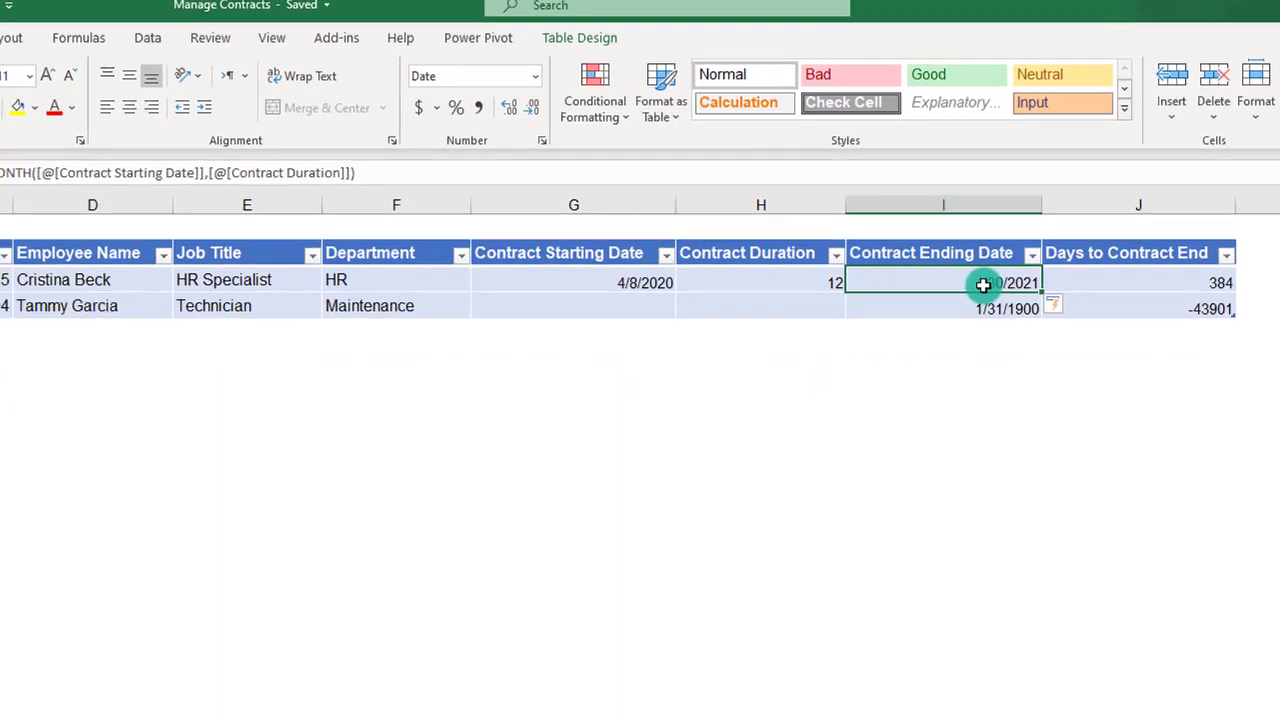
click(673, 285)
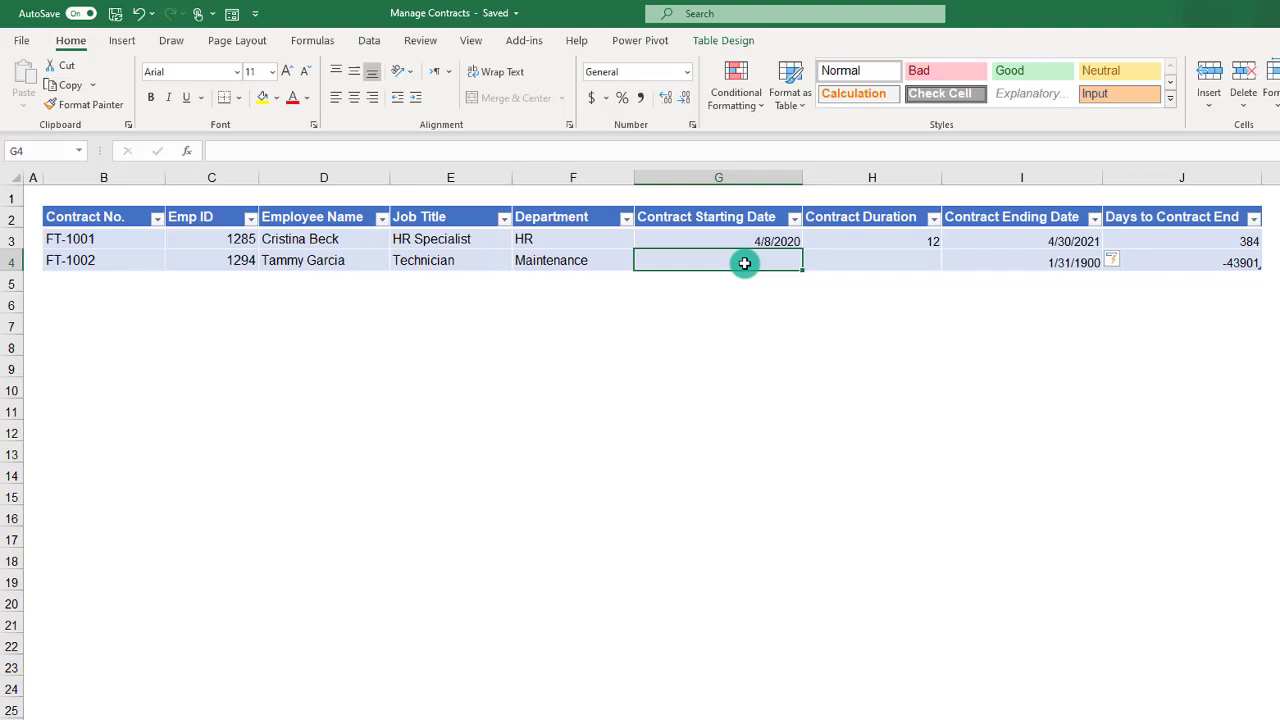
text(4/)
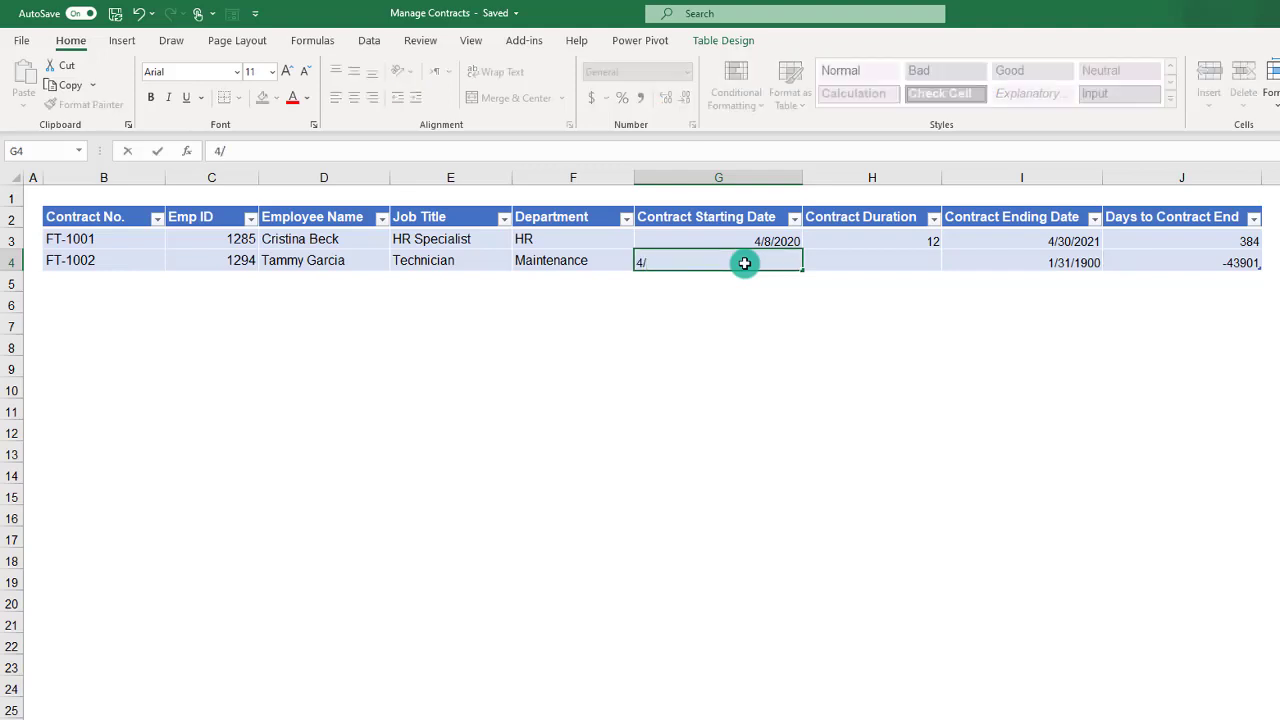
key(BackSpace)
key(BackSpace)
text(4/3/202)
key(BackSpace)
text(19)
key(Tab)
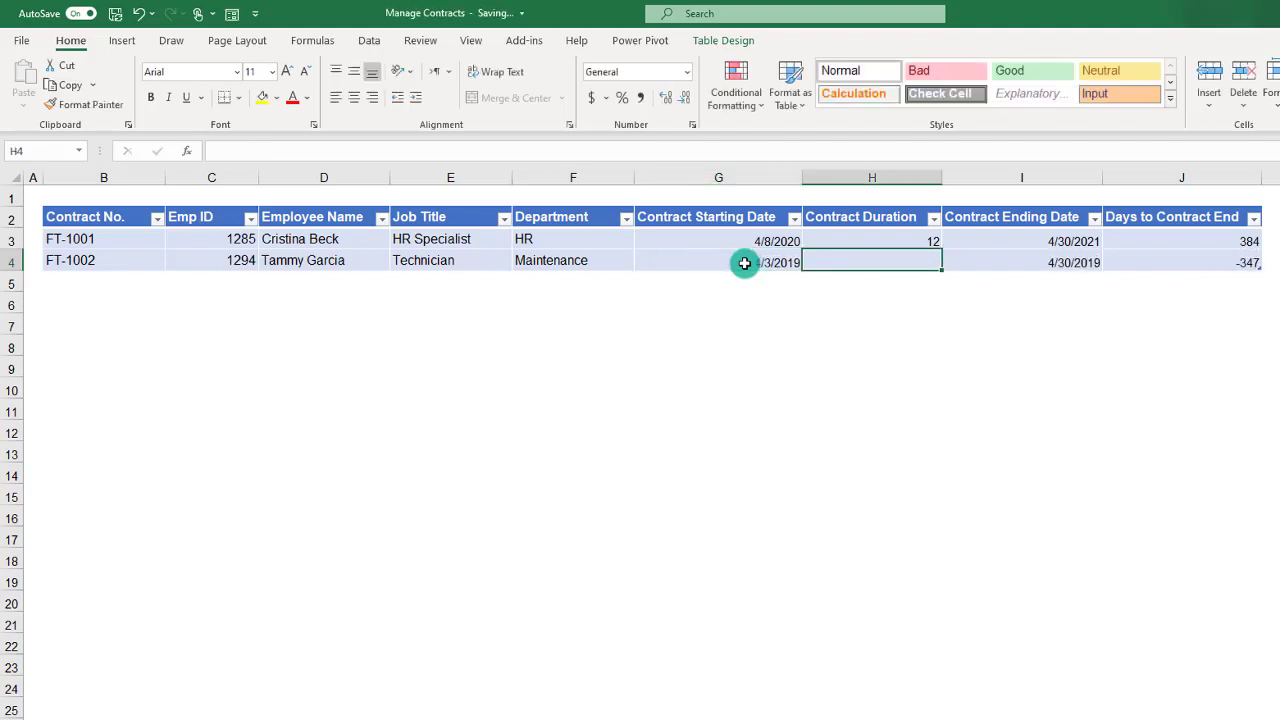
text(12)
key(Tab)
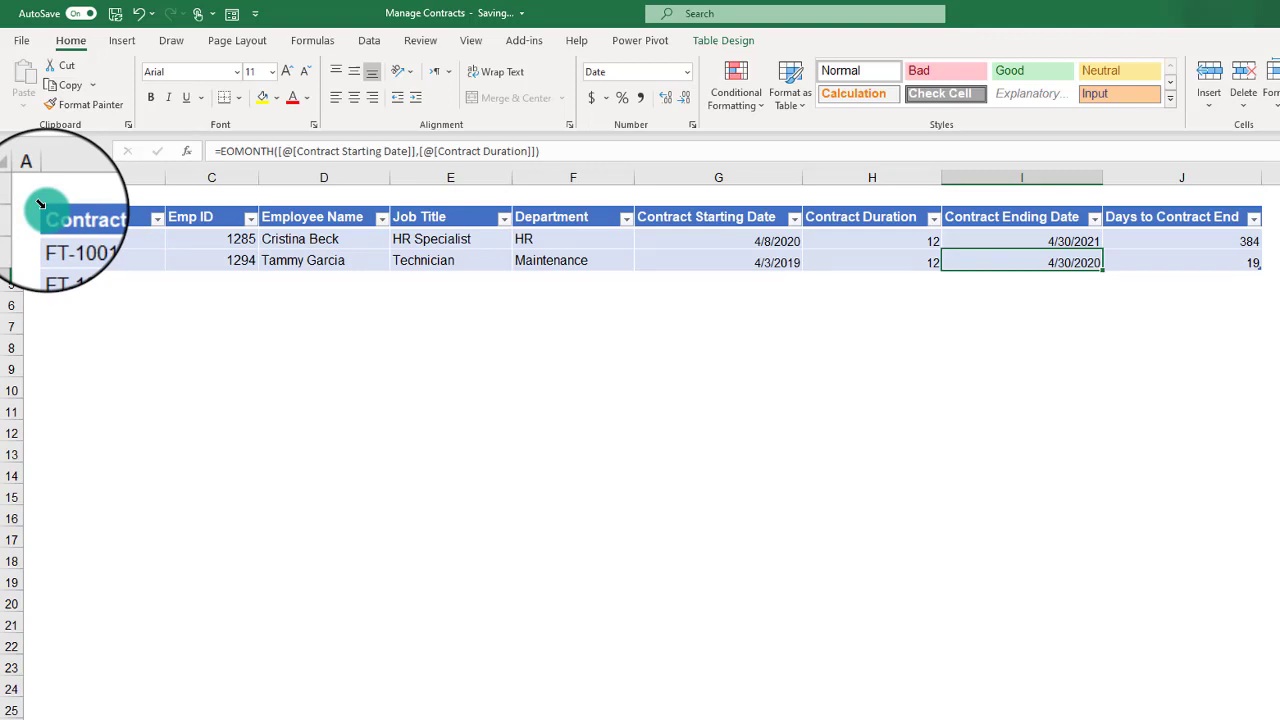
Step: Start a new conditional formatting rule for all the table's data rows that uses a formula to determine which cells to format
click(41, 206)
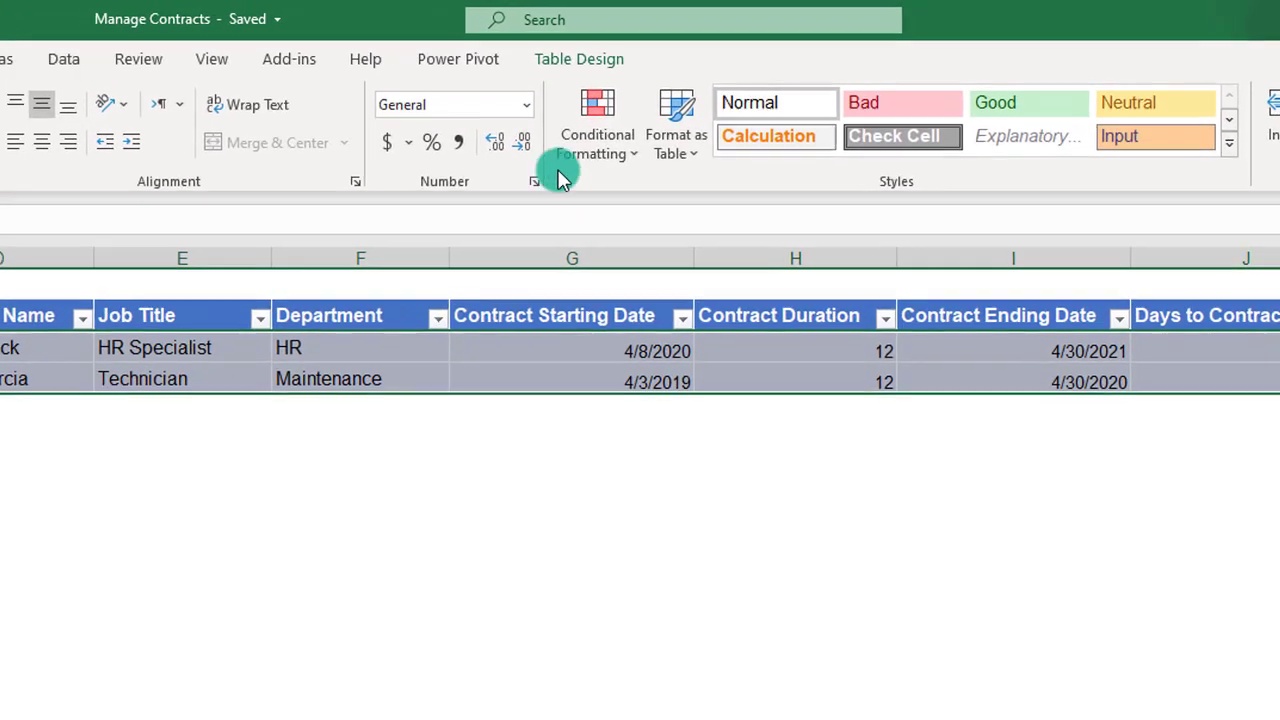
click(729, 104)
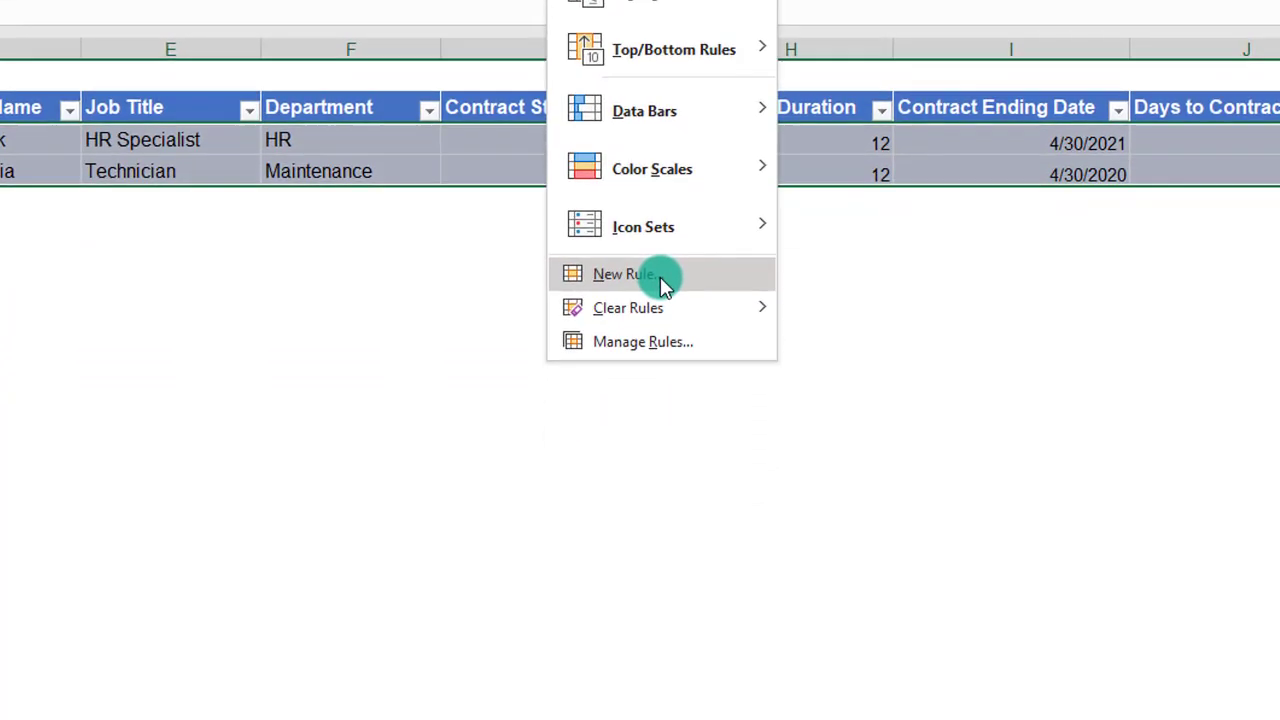
click(664, 284)
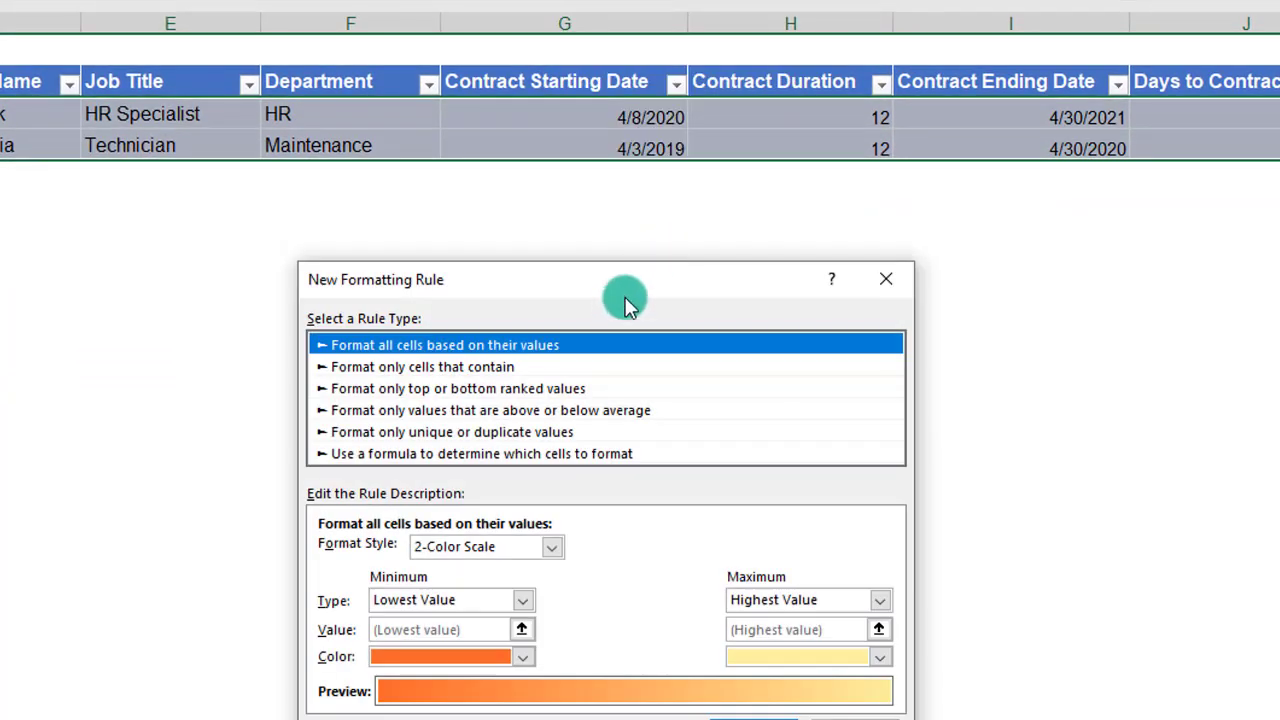
drag(640, 286, 655, 218)
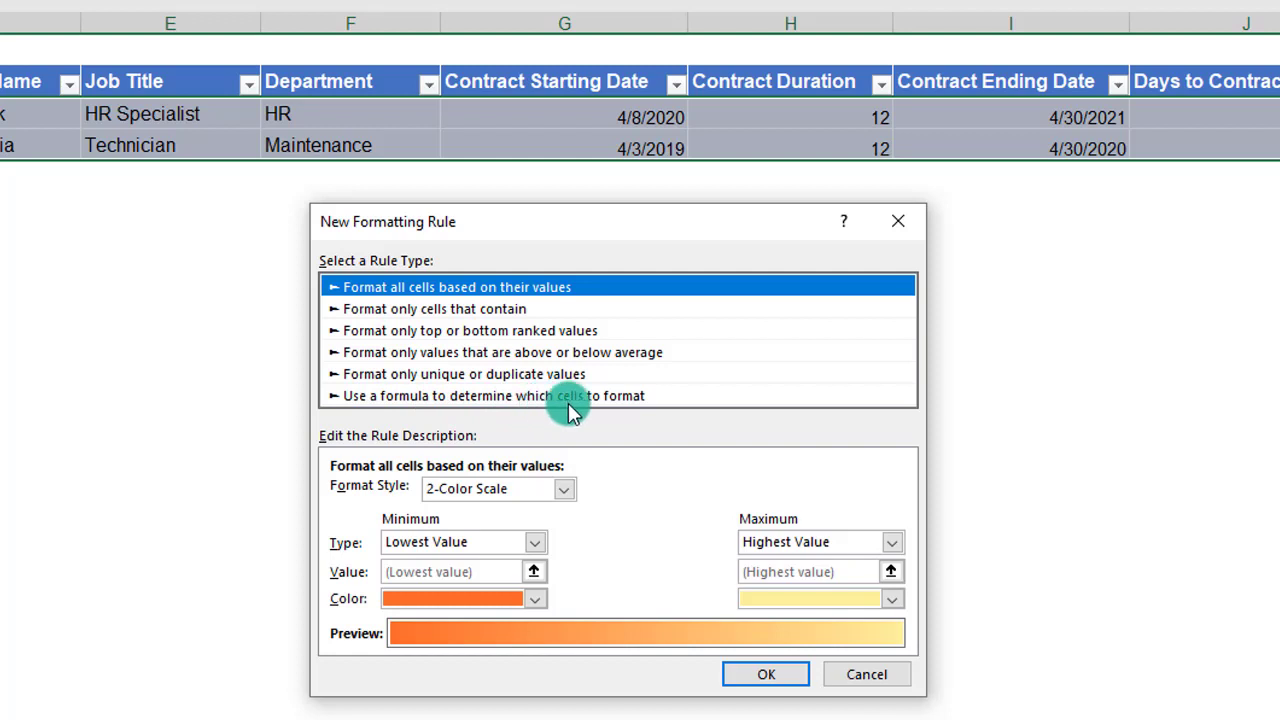
click(593, 397)
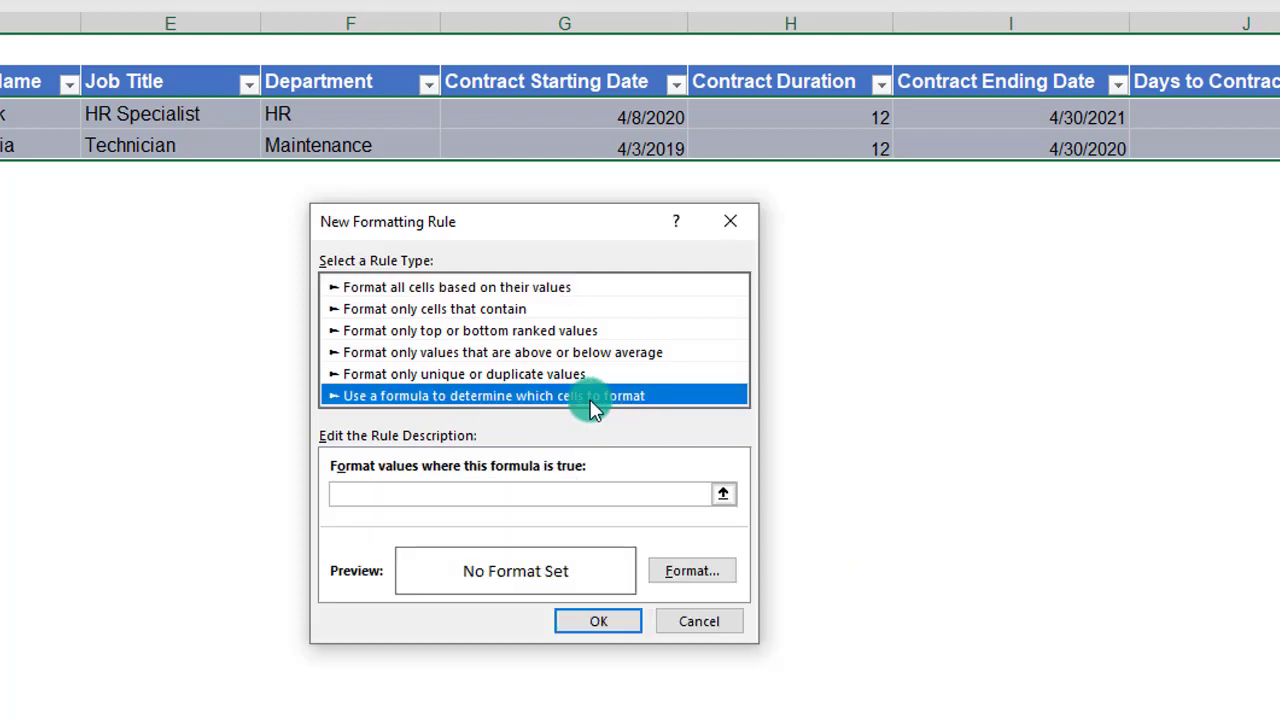
Step: Enter =($I3-TODAY())<30 as the formatting rule's formula
click(540, 493)
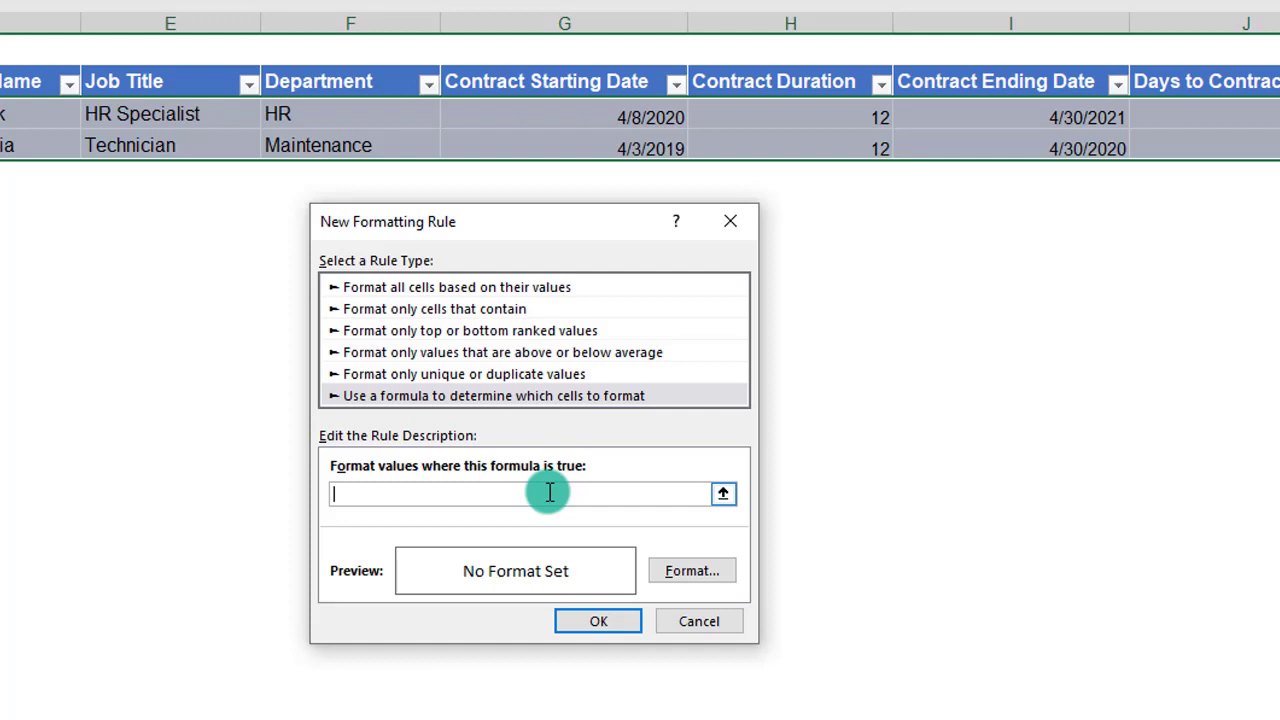
text(=)
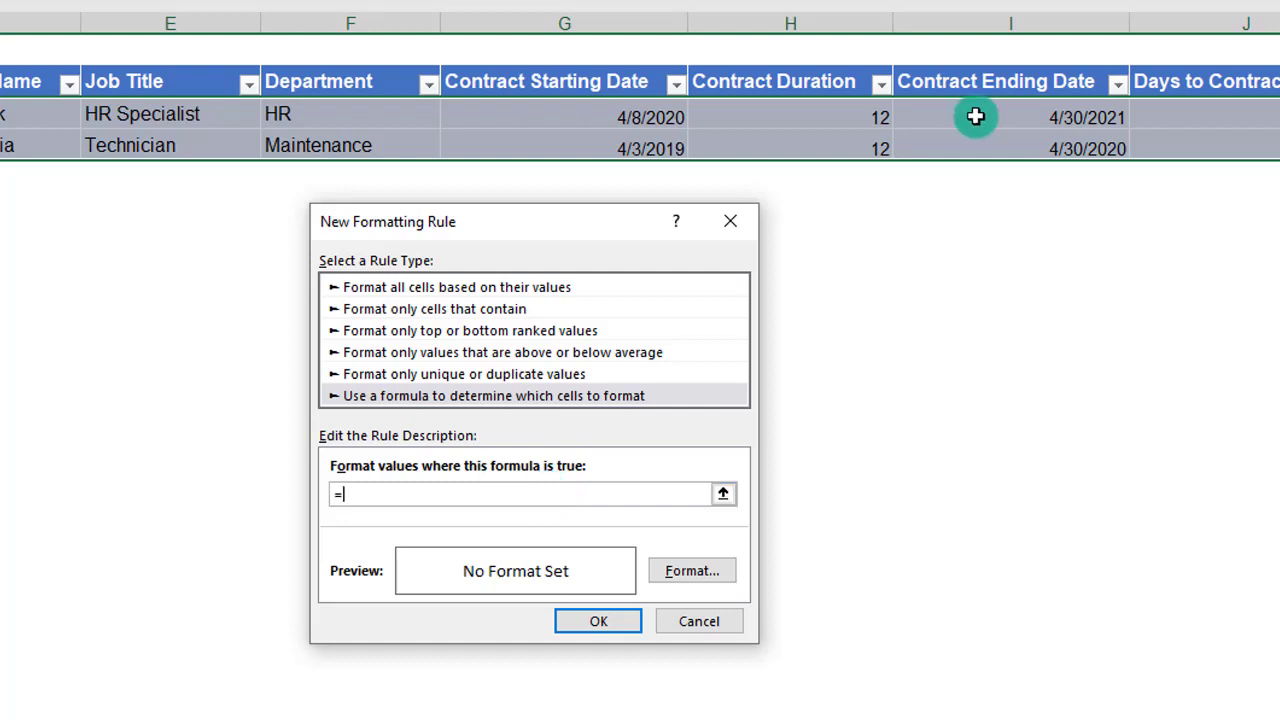
text(TODAY())
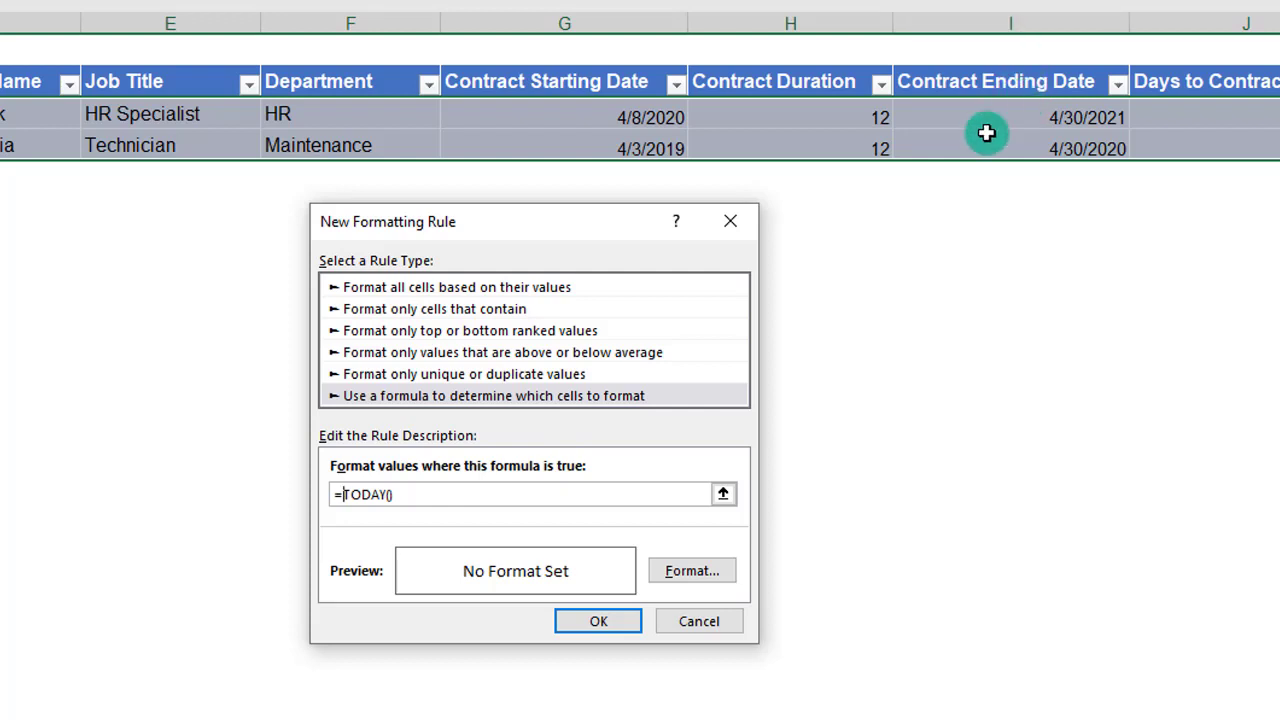
text(I3)
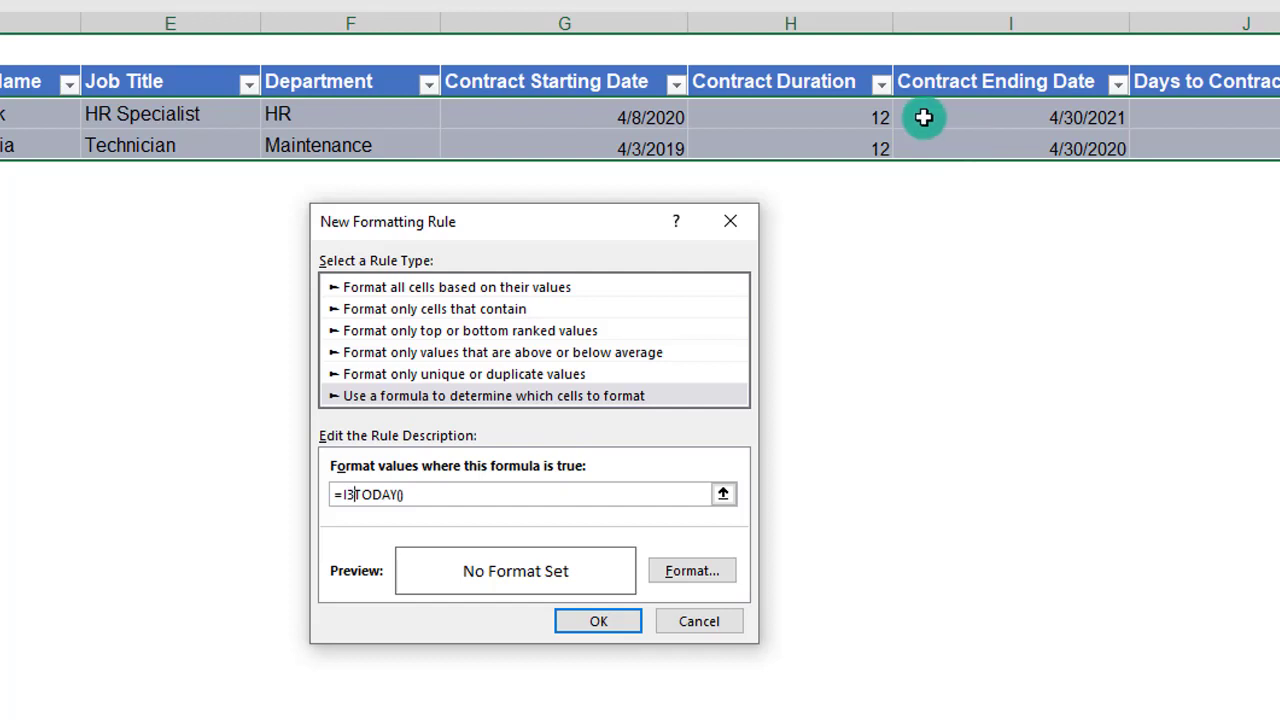
click(343, 494)
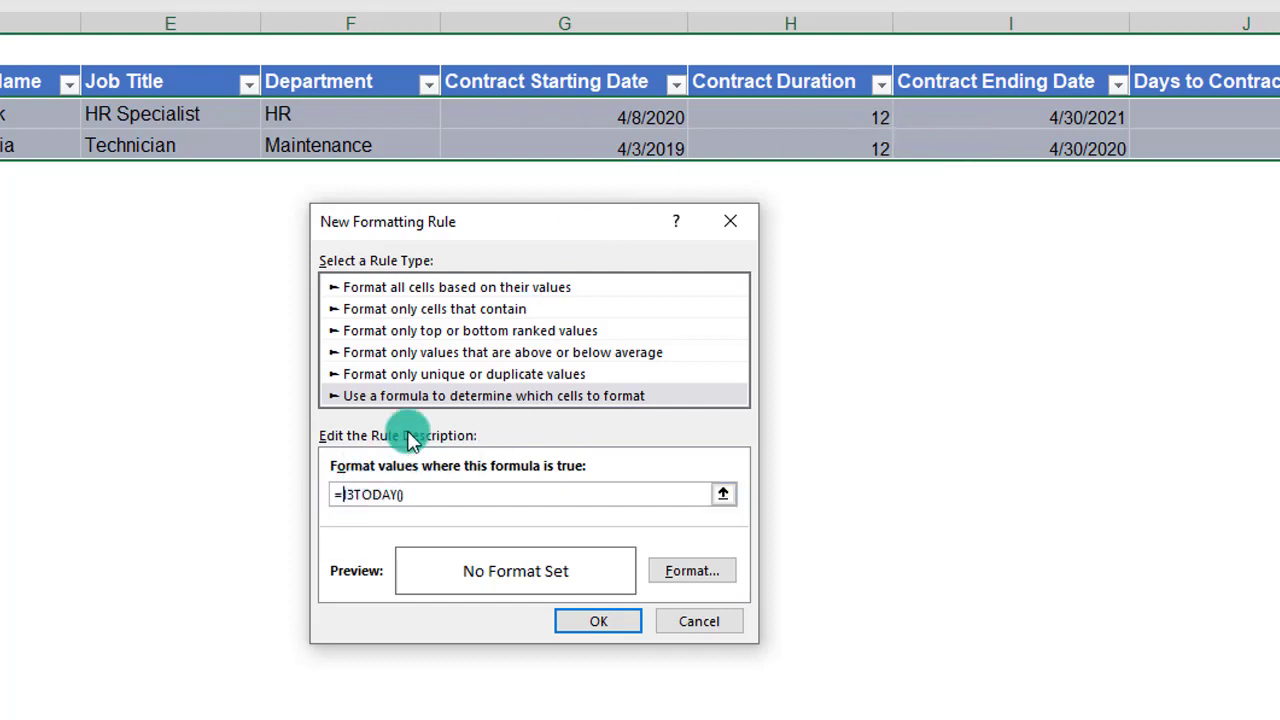
text($)
click(362, 494)
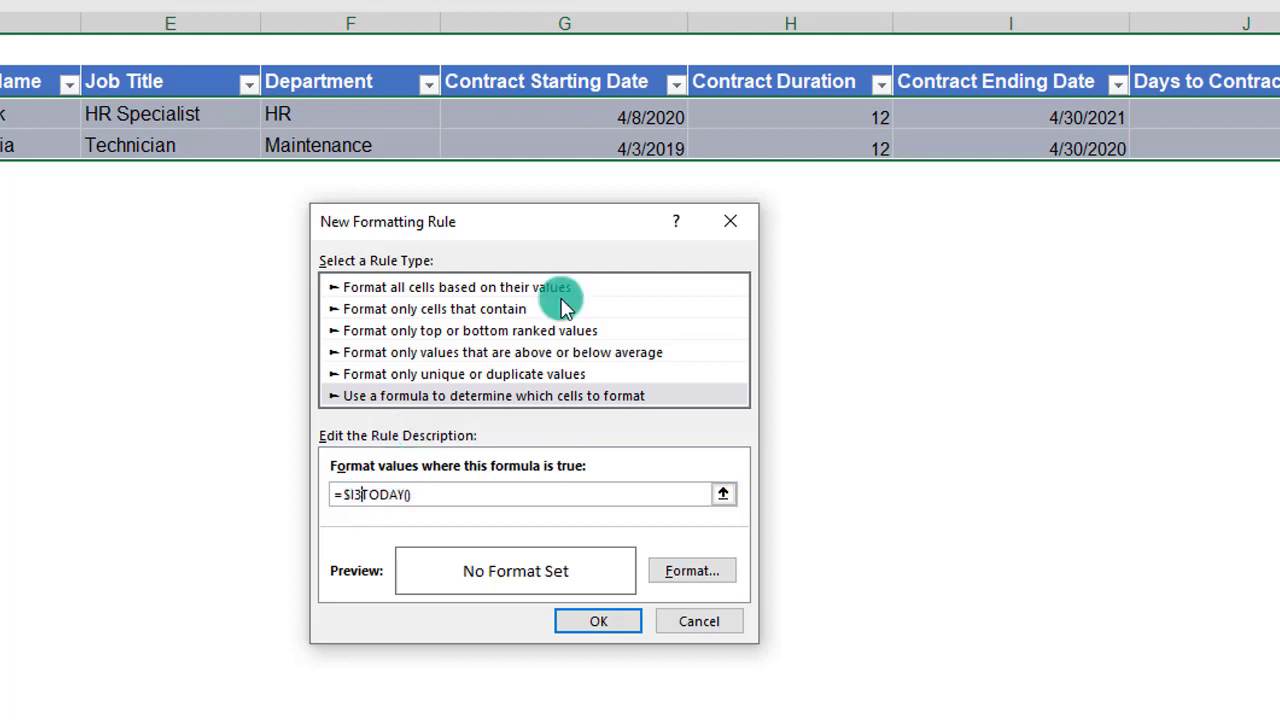
text(-)
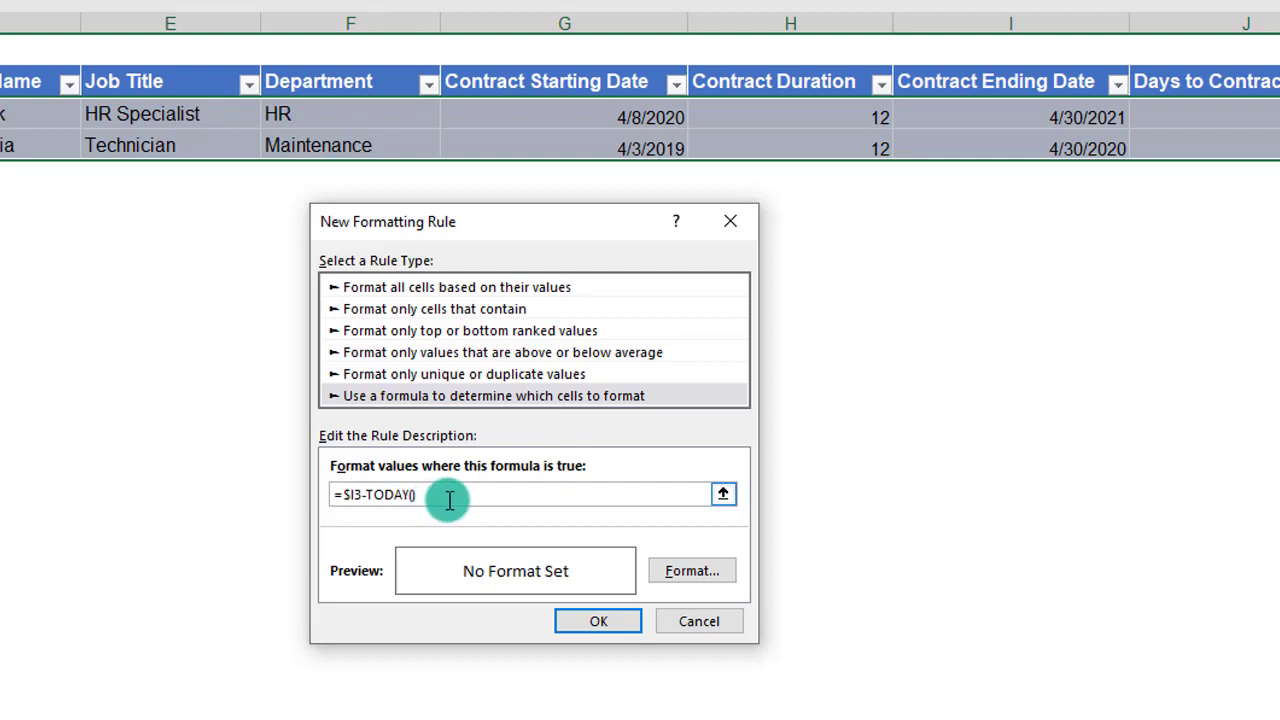
click(449, 500)
text(<)
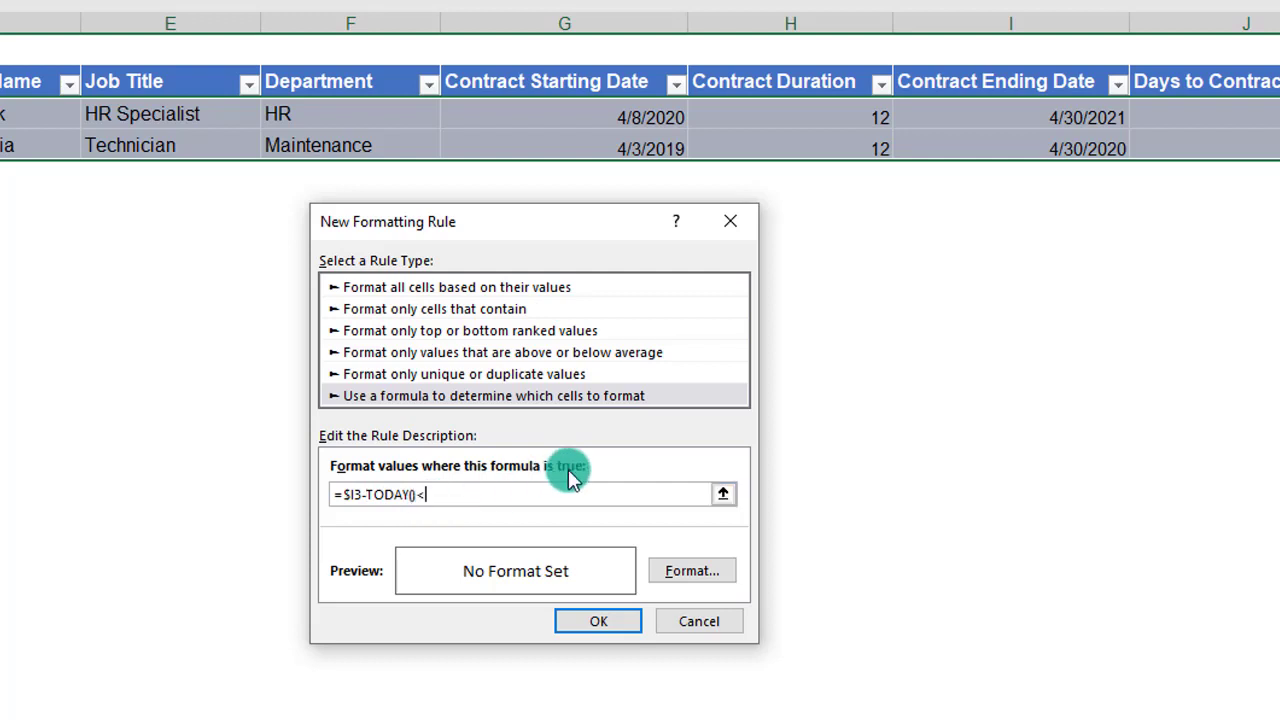
text(30)
click(414, 491)
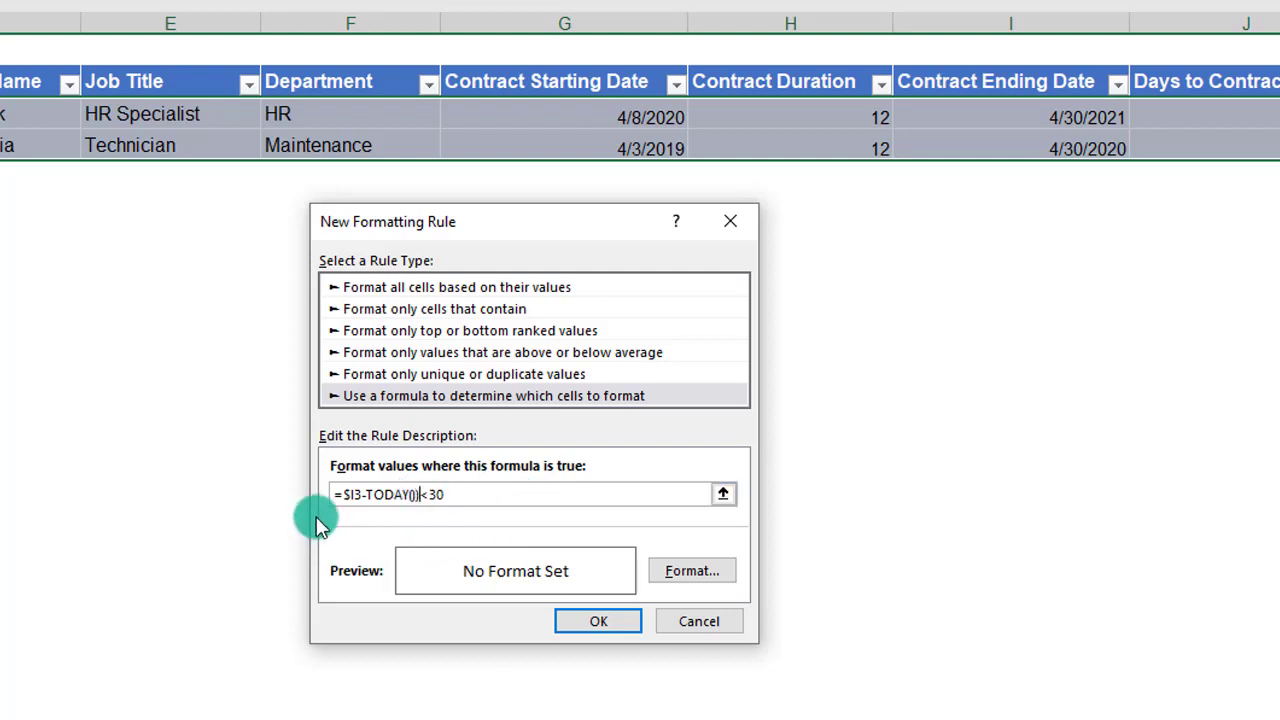
click(342, 494)
text(()
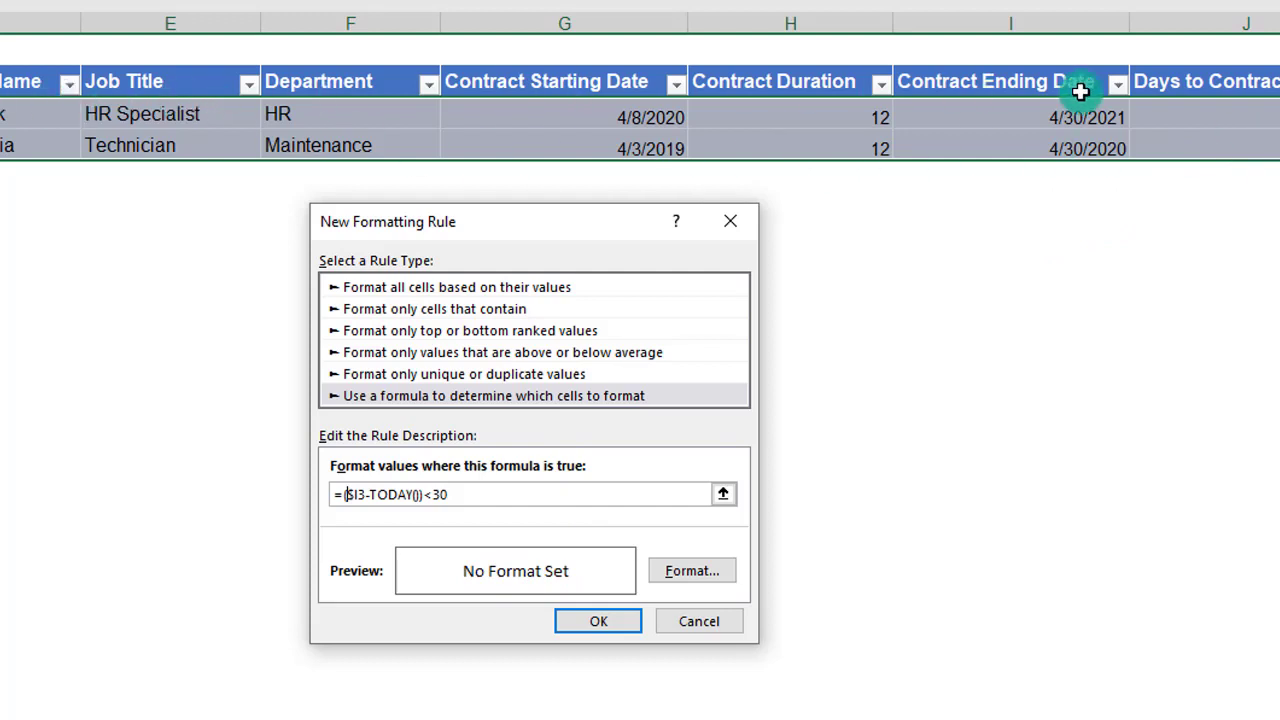
Step: Give the rule the lightest orange background fill and apply it to the table
click(692, 570)
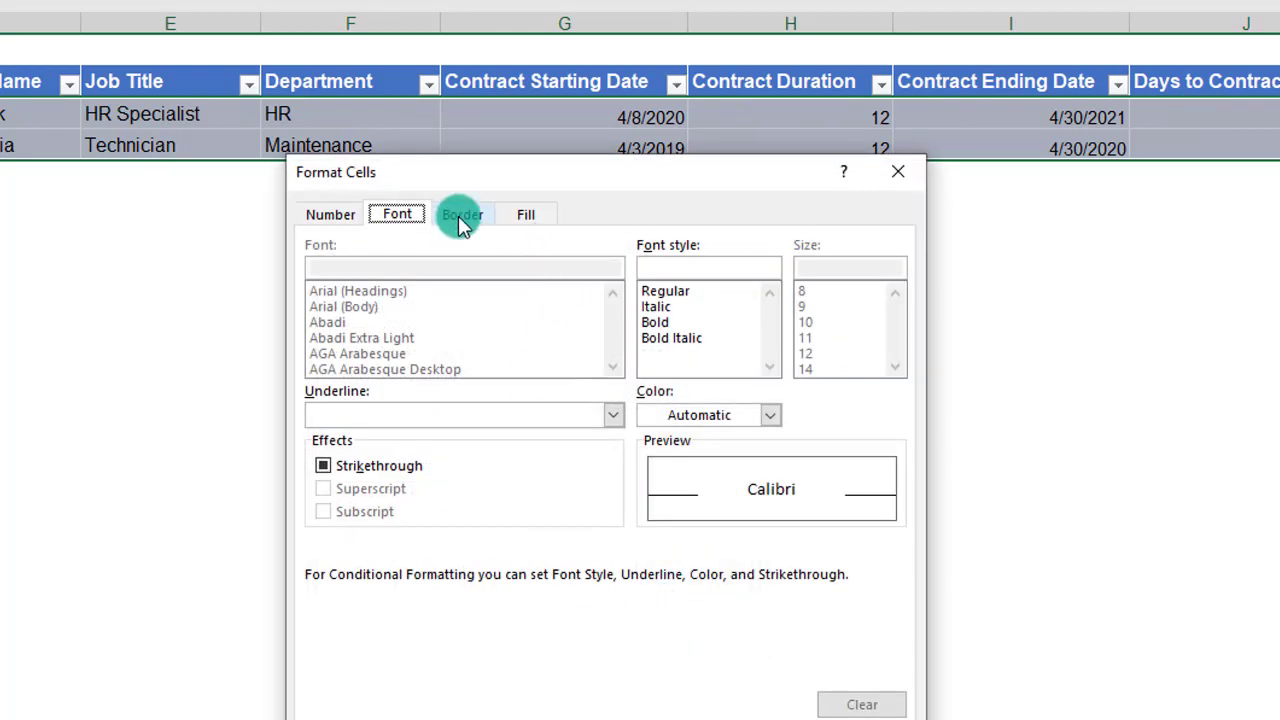
click(527, 215)
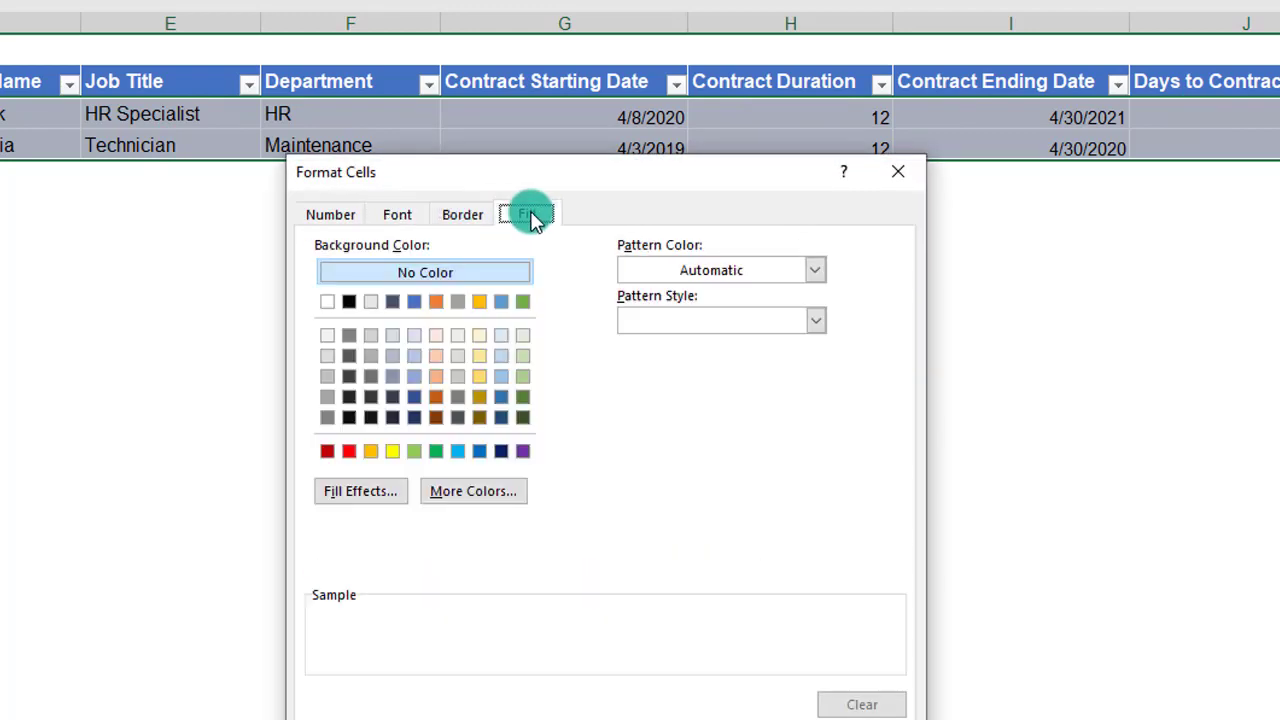
click(436, 334)
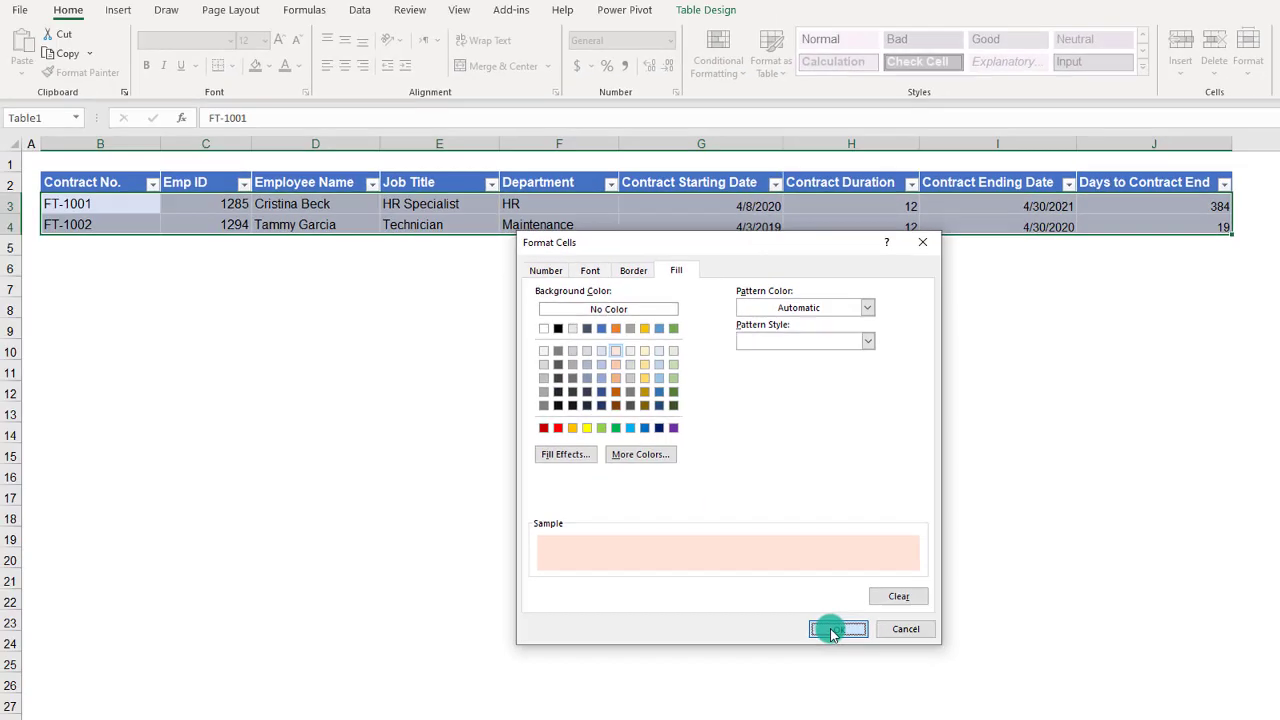
click(830, 629)
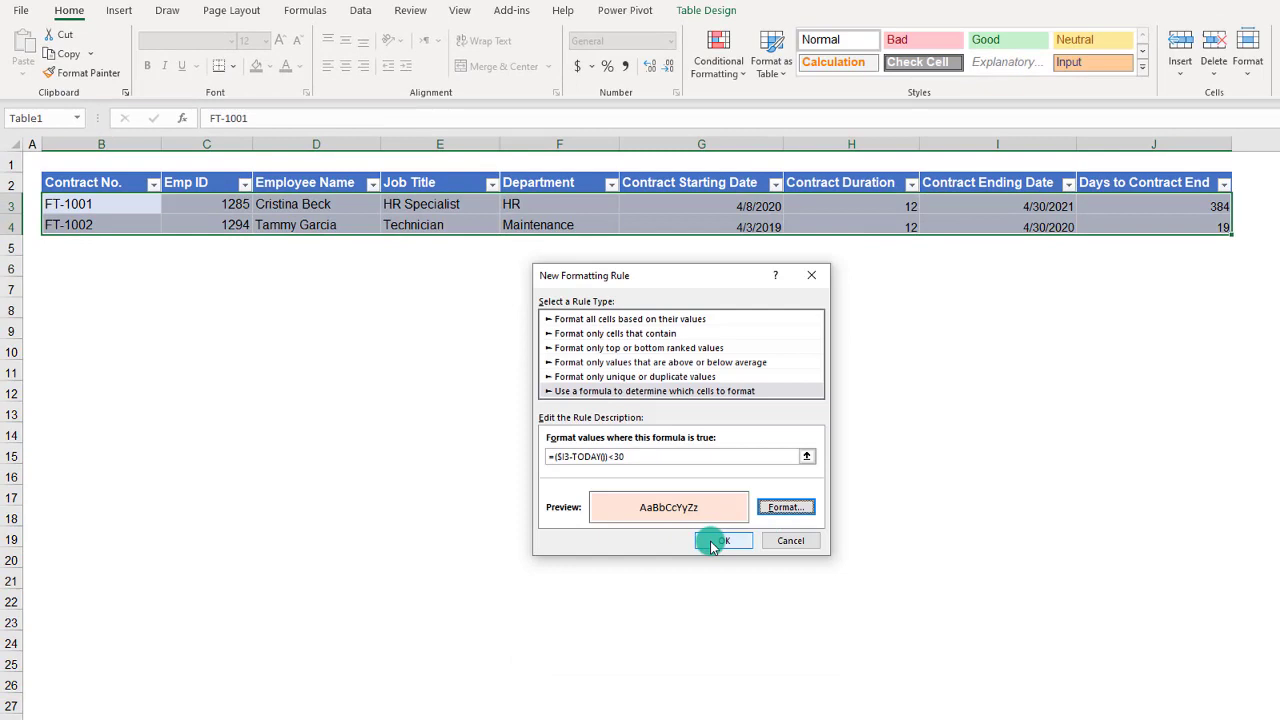
click(712, 541)
click(824, 430)
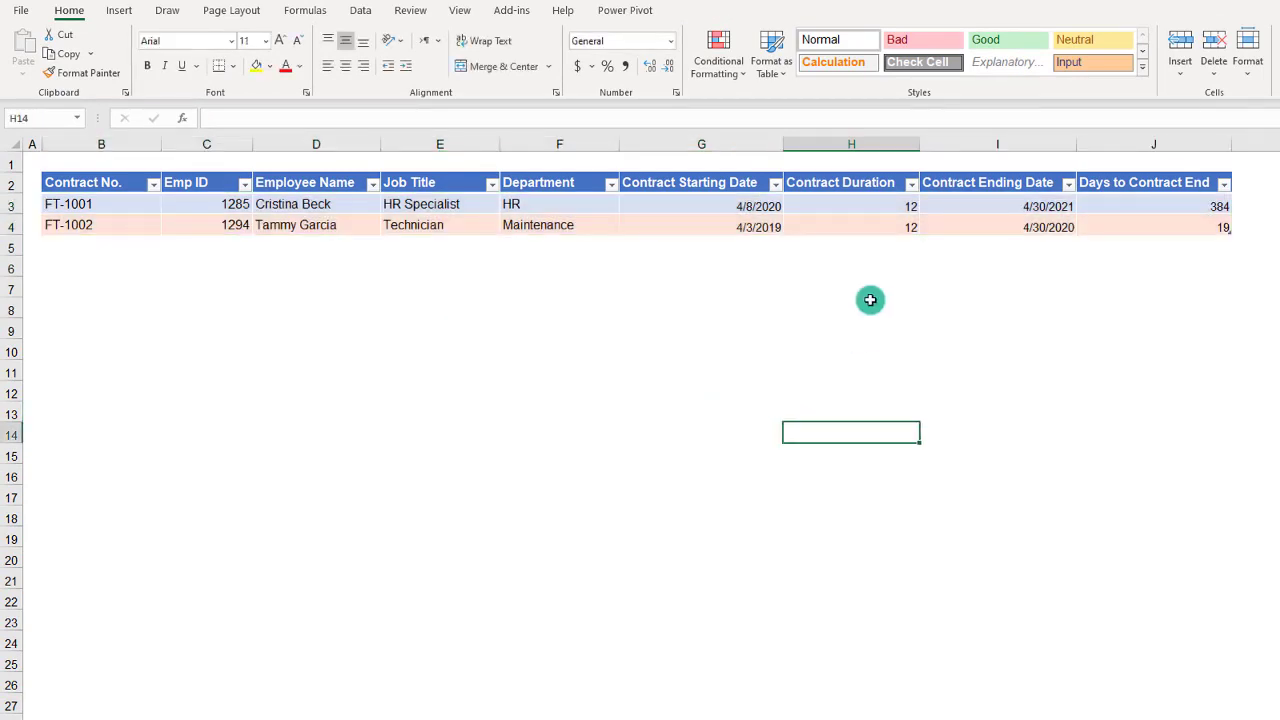
Step: Change the Contract Starting Date in G4 to 5/3/2019 to test the highlighting rule
click(715, 226)
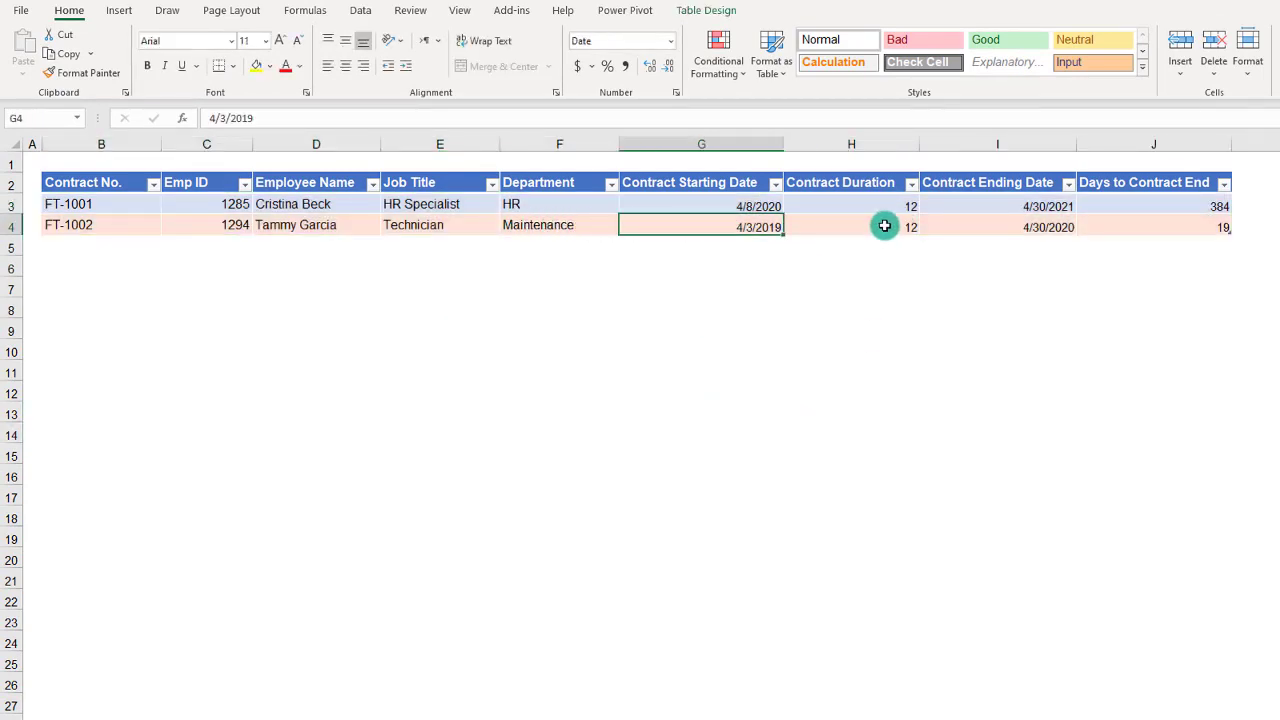
click(1170, 229)
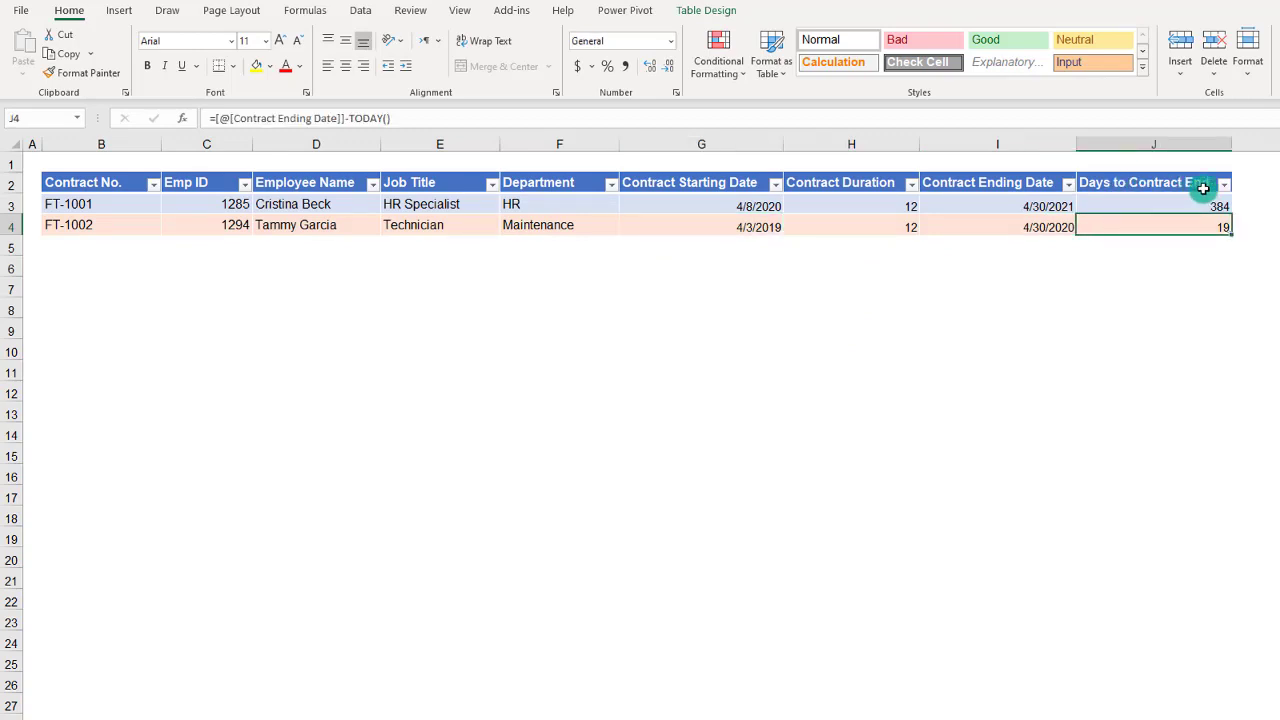
click(774, 229)
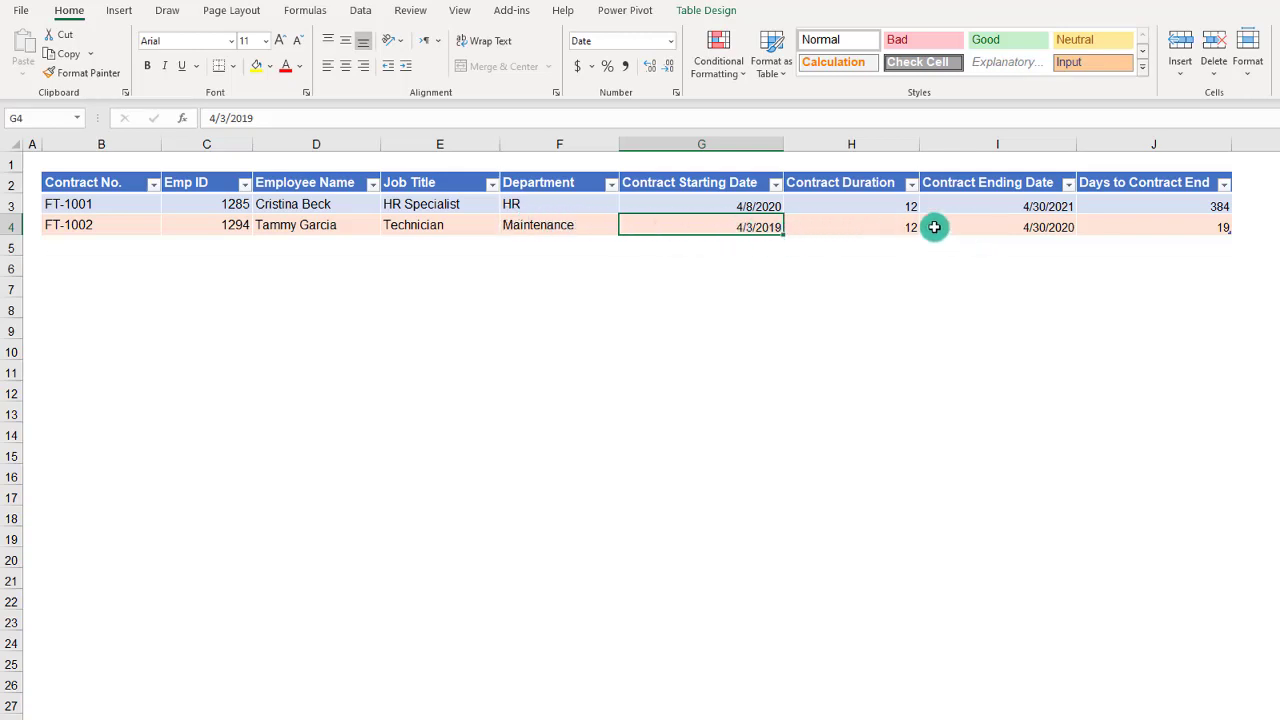
text(5/)
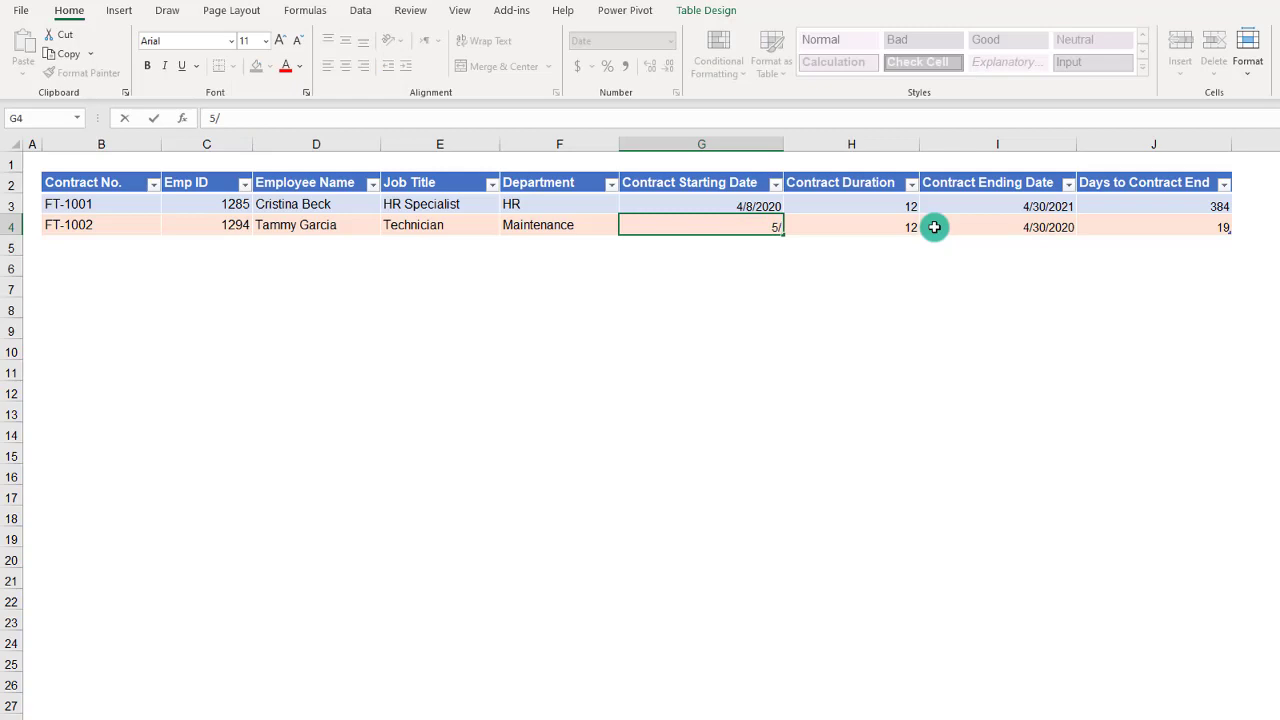
text(3/2019)
key(Return)
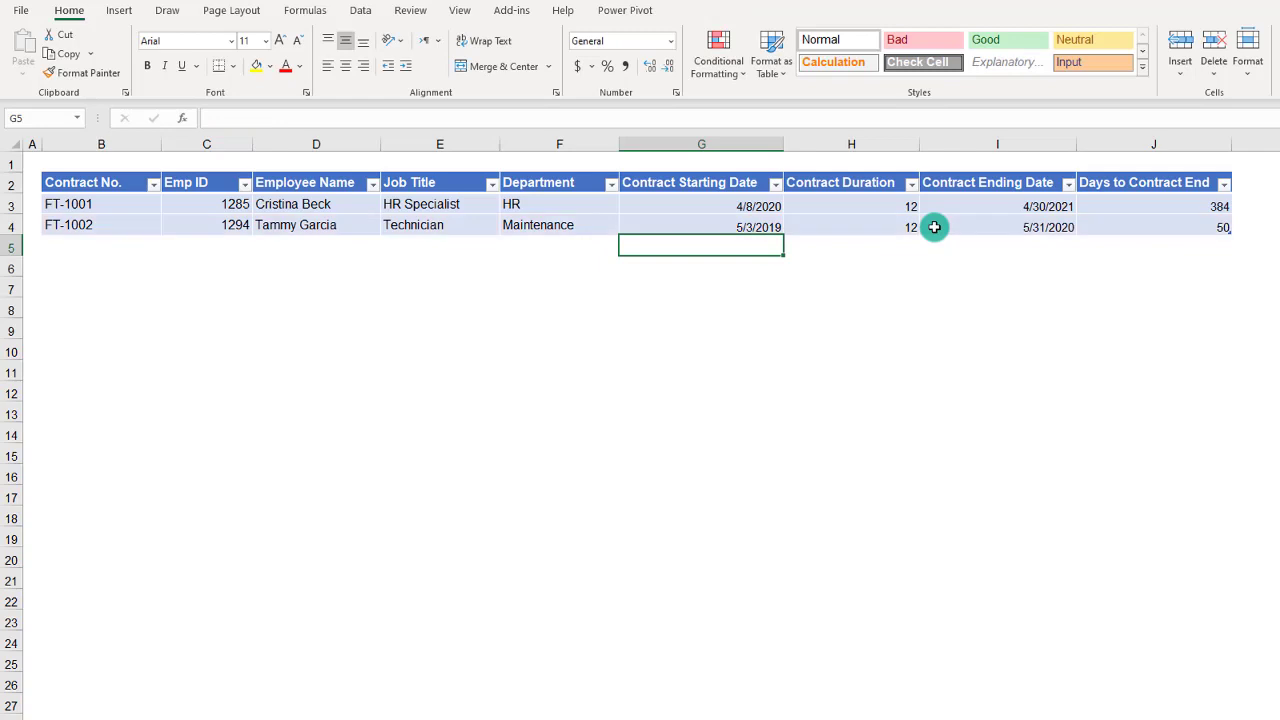
click(874, 227)
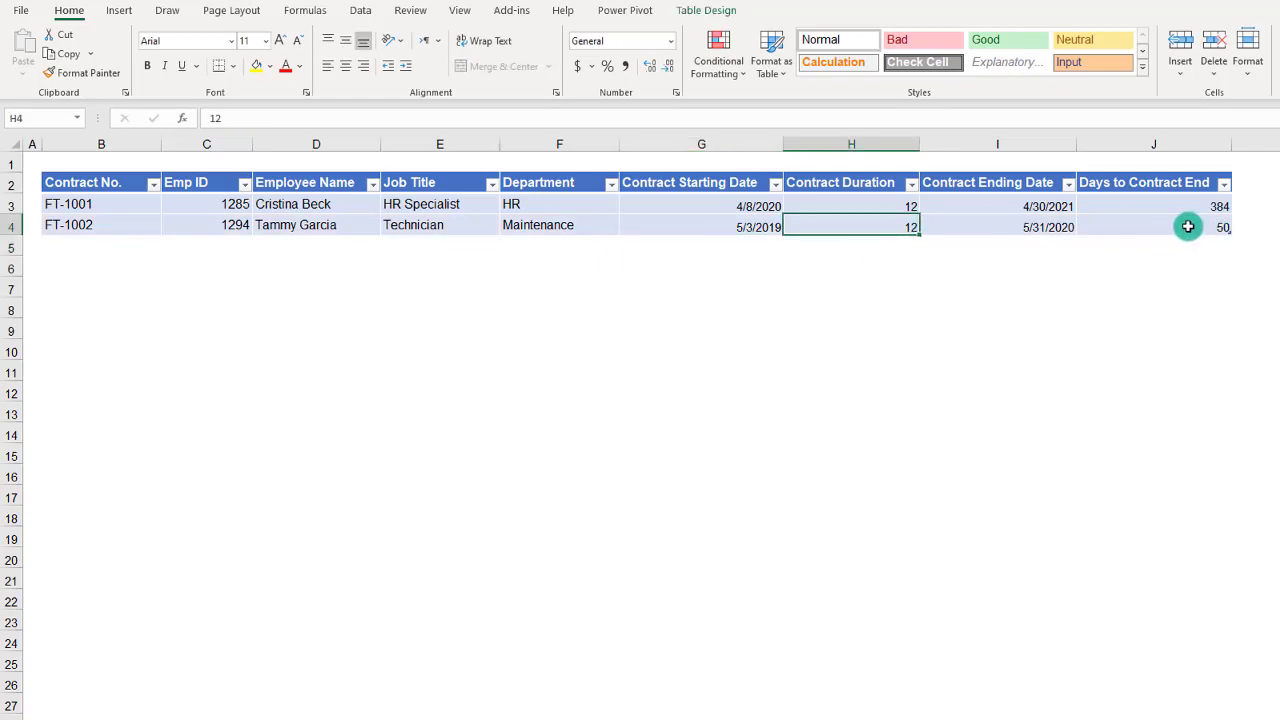